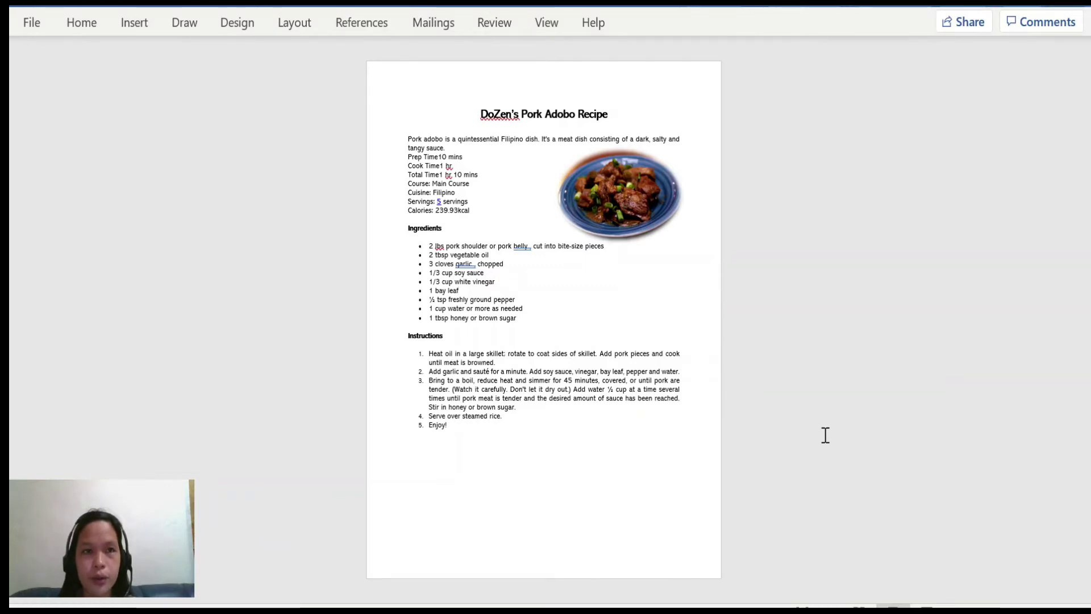
Step: Show the Design ribbon for the DoZen's Pork Adobo Recipe document
left_click(233, 31)
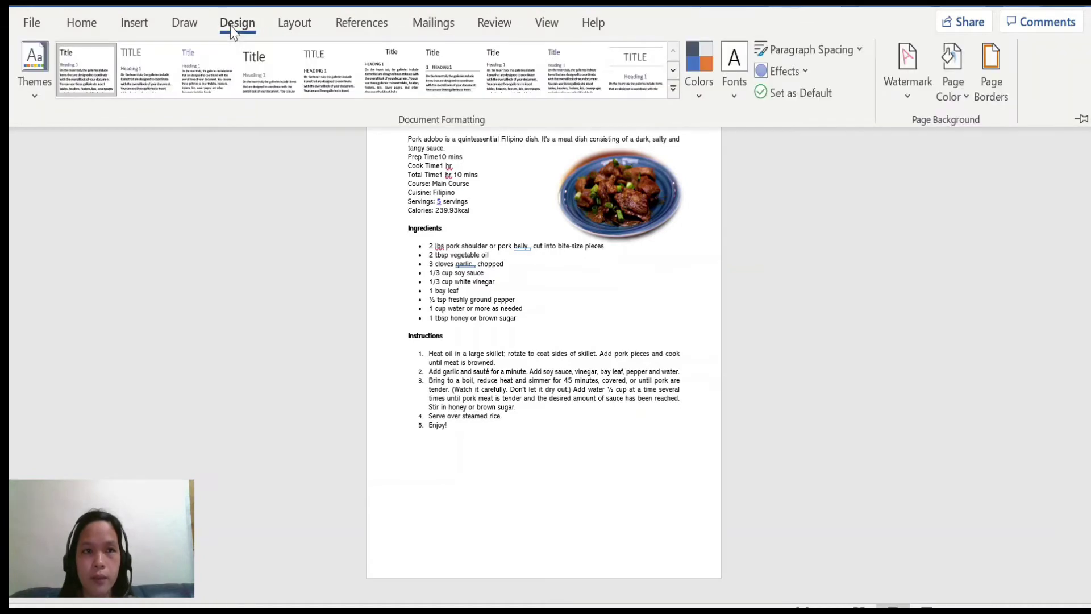
Step: Apply the diagonal CONFIDENTIAL 1 watermark from the watermark gallery
left_click(909, 94)
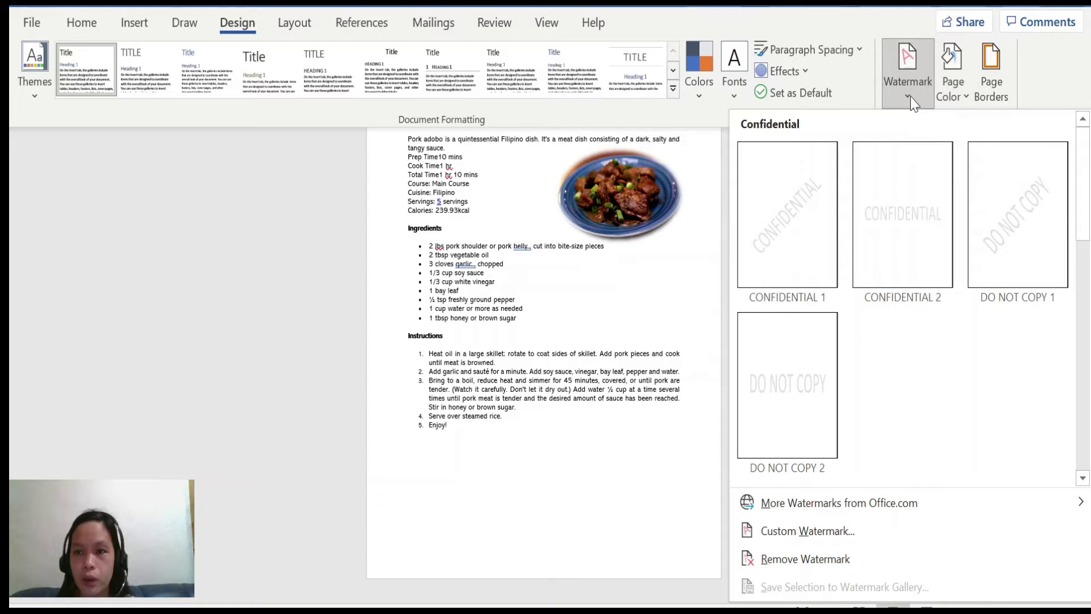
mouse_move(1087, 149)
left_mouse_down()
mouse_move(1086, 375)
mouse_move(1087, 146)
left_mouse_up()
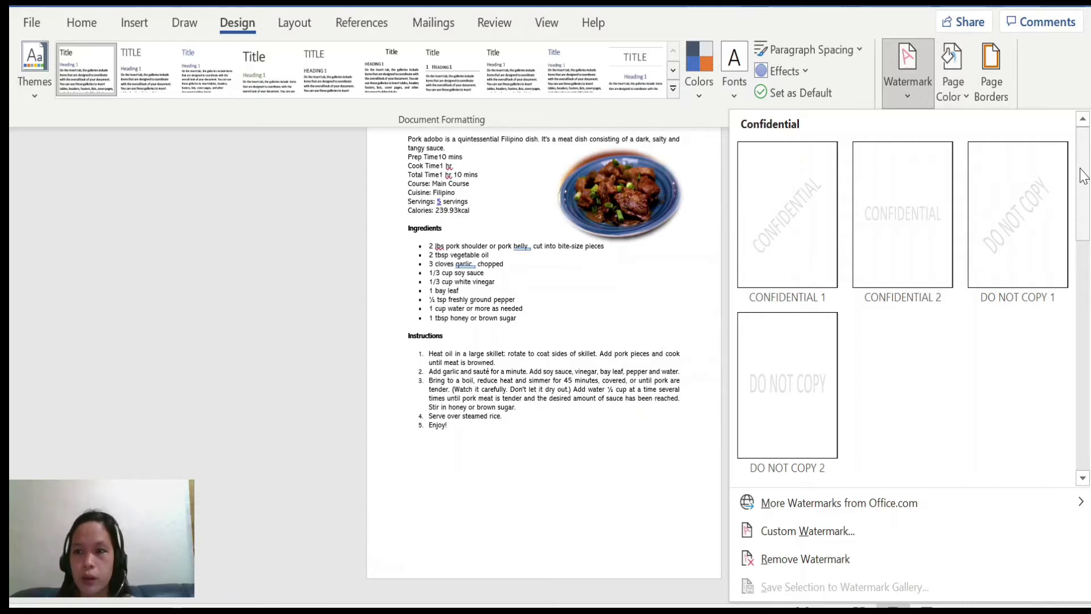
left_click(790, 206)
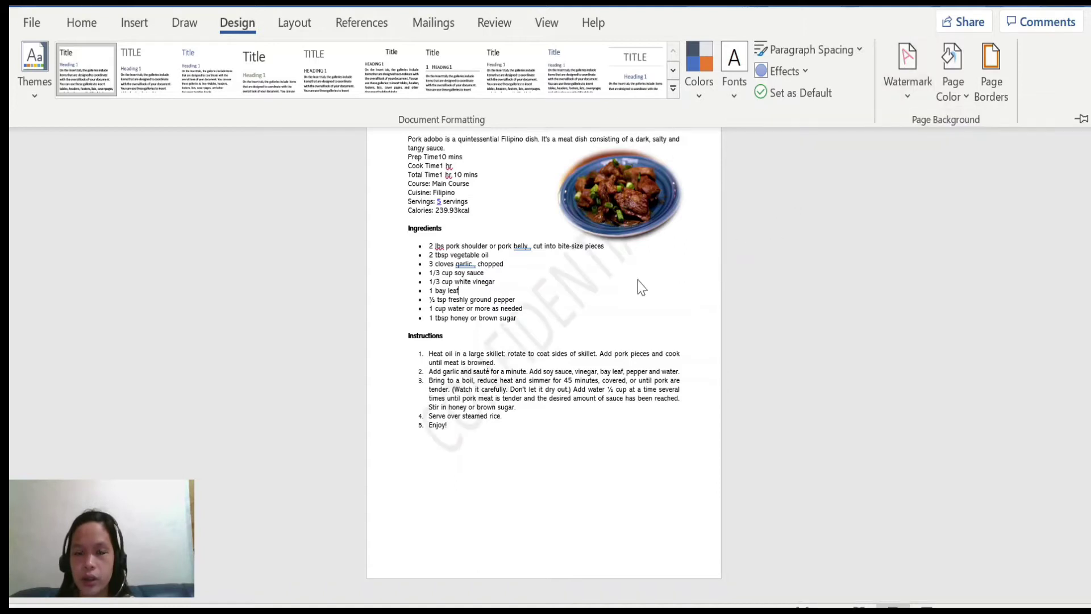
left_click(895, 222)
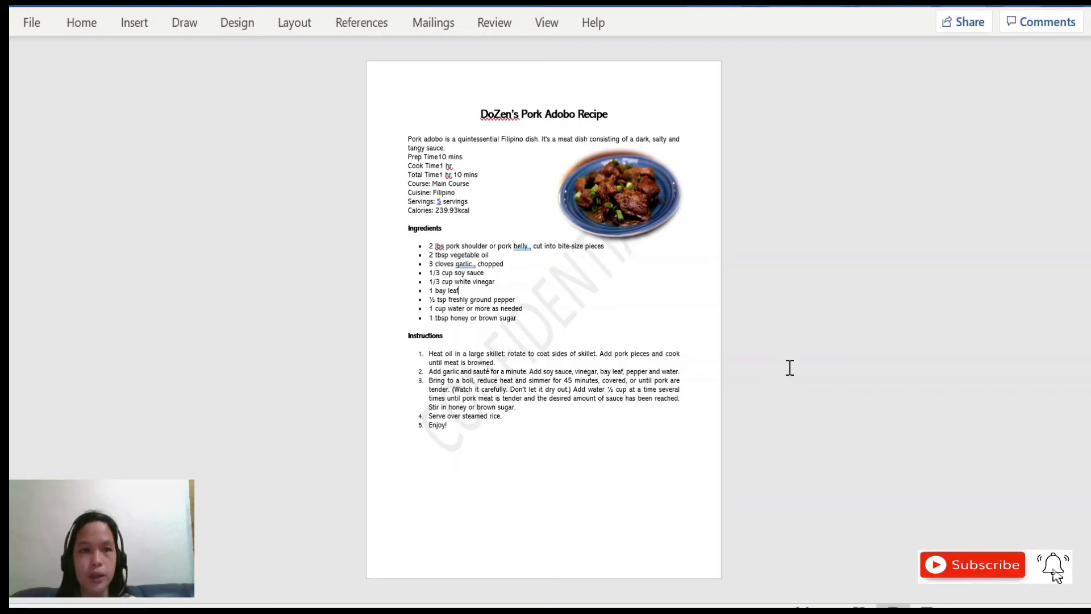
Step: Set the custom watermark to Picture watermark and bring up the picture source choices
left_click(238, 28)
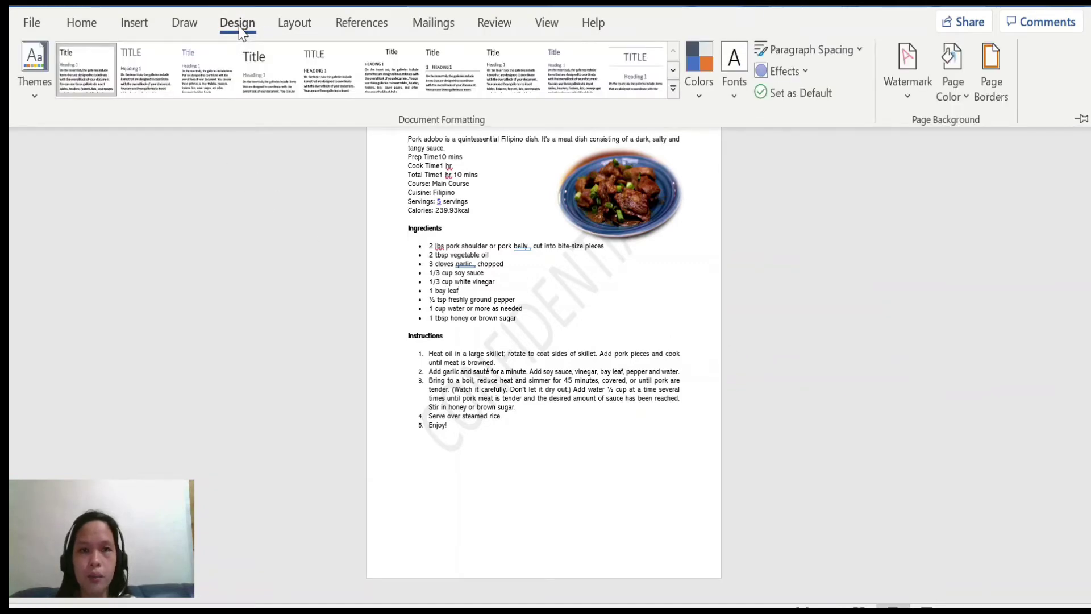
left_click(907, 97)
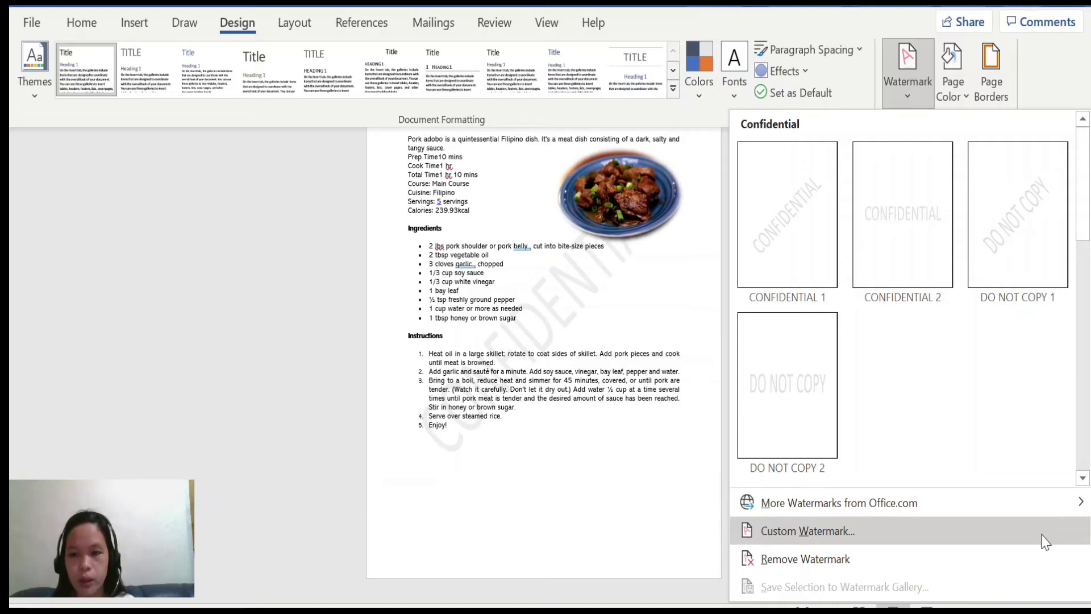
left_click(859, 533)
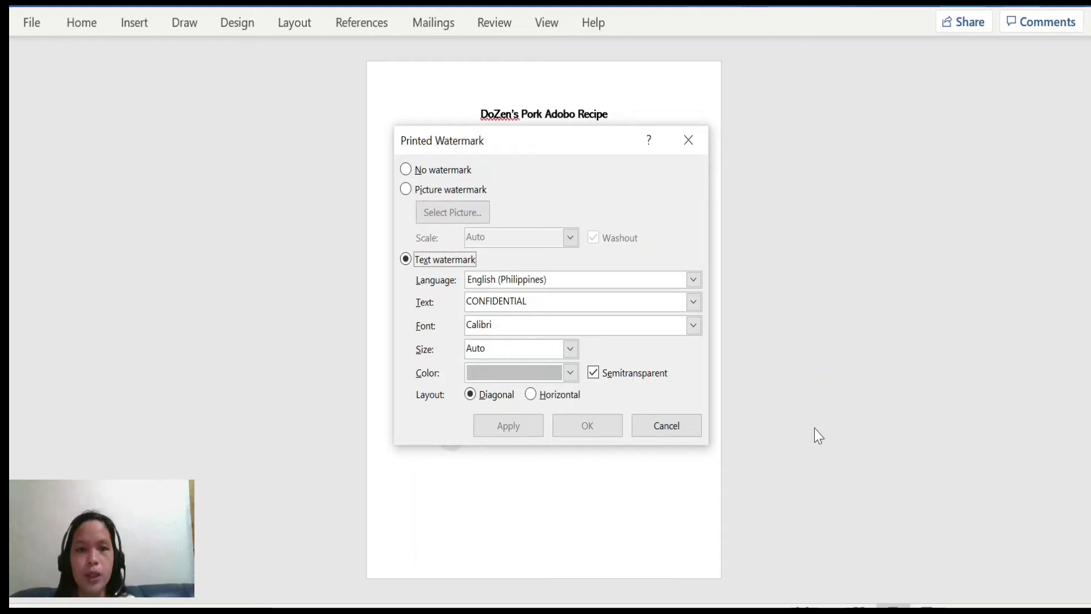
left_click(407, 190)
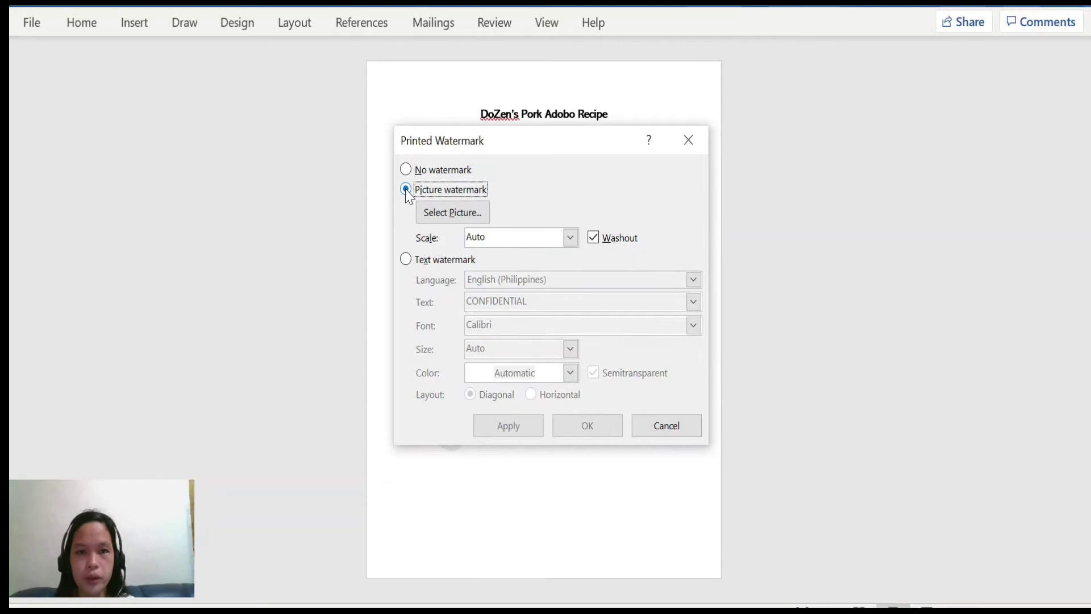
left_click(448, 219)
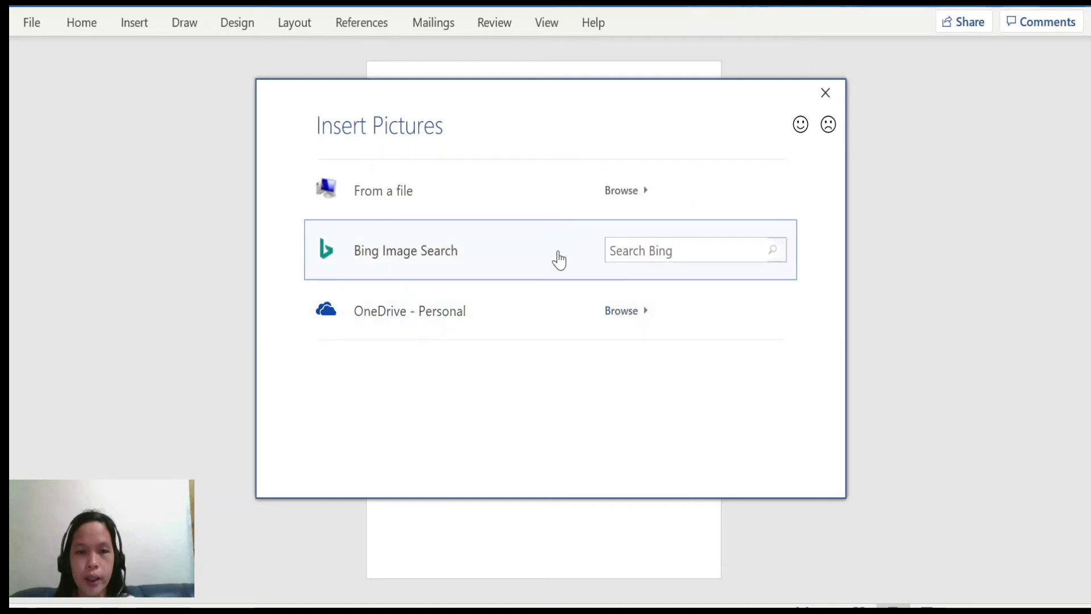
Step: Insert the DoZenTV logo .jpg from Downloads > DoZenTV as the watermark picture
left_click(646, 196)
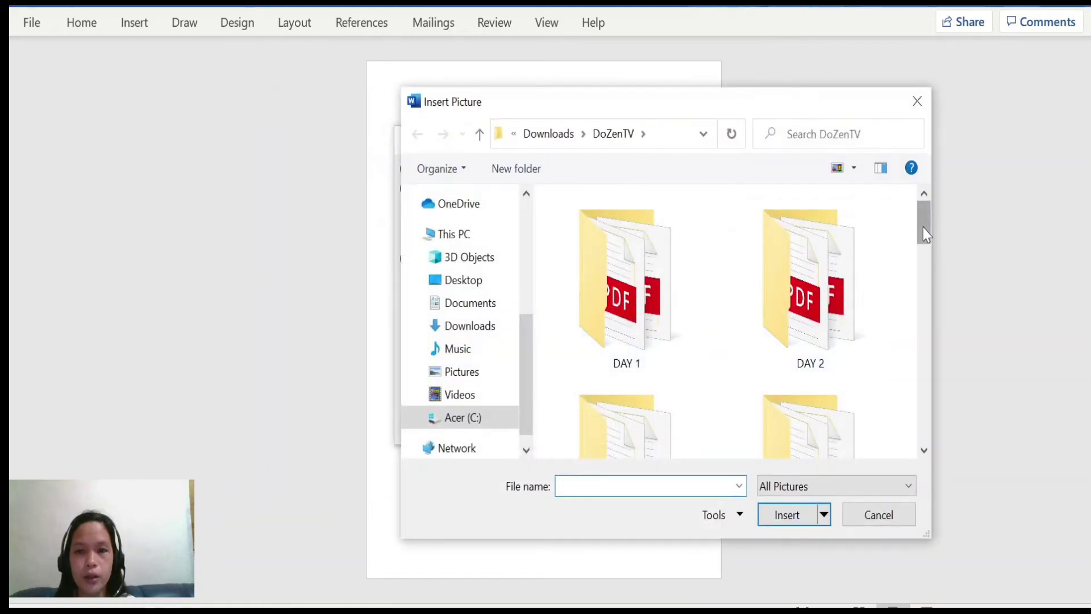
left_click_drag(923, 227, 948, 380)
left_click(636, 343)
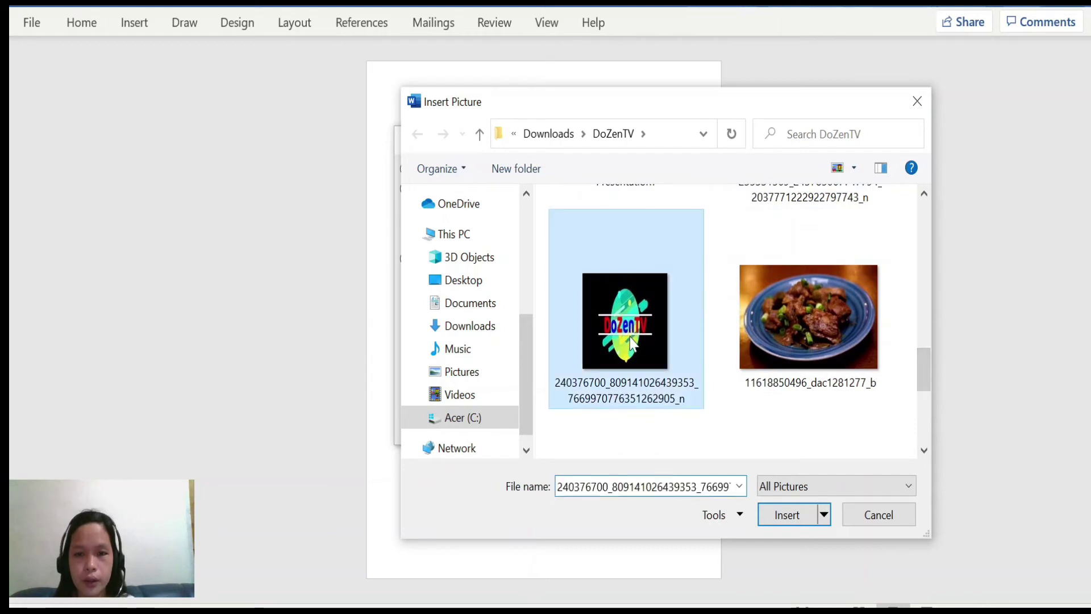
left_click(789, 520)
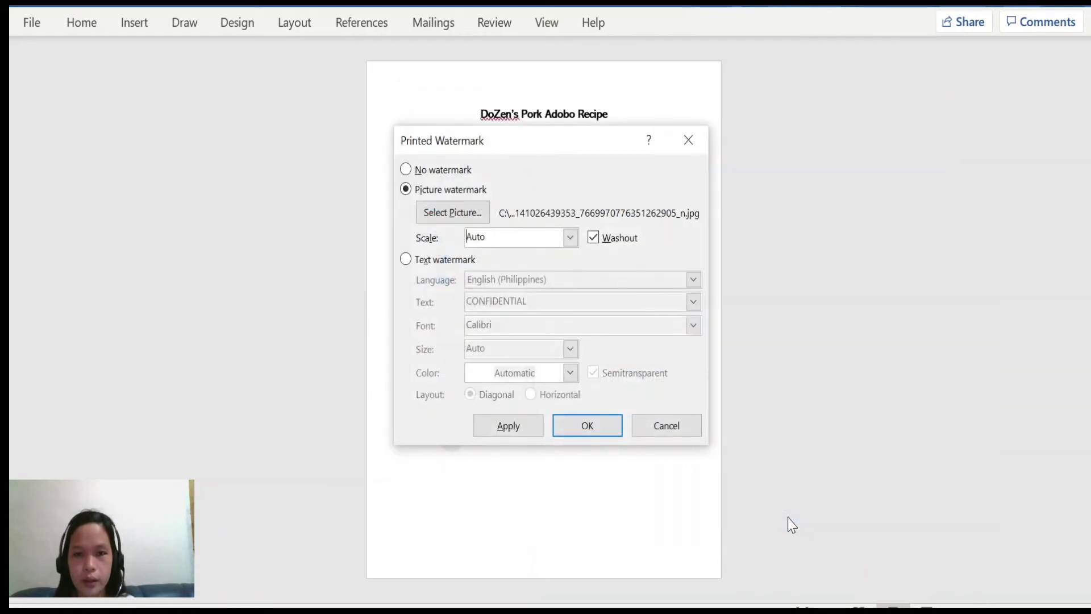
Step: Apply the DoZenTV logo watermark with Washout on at 50% scale
left_click(594, 239)
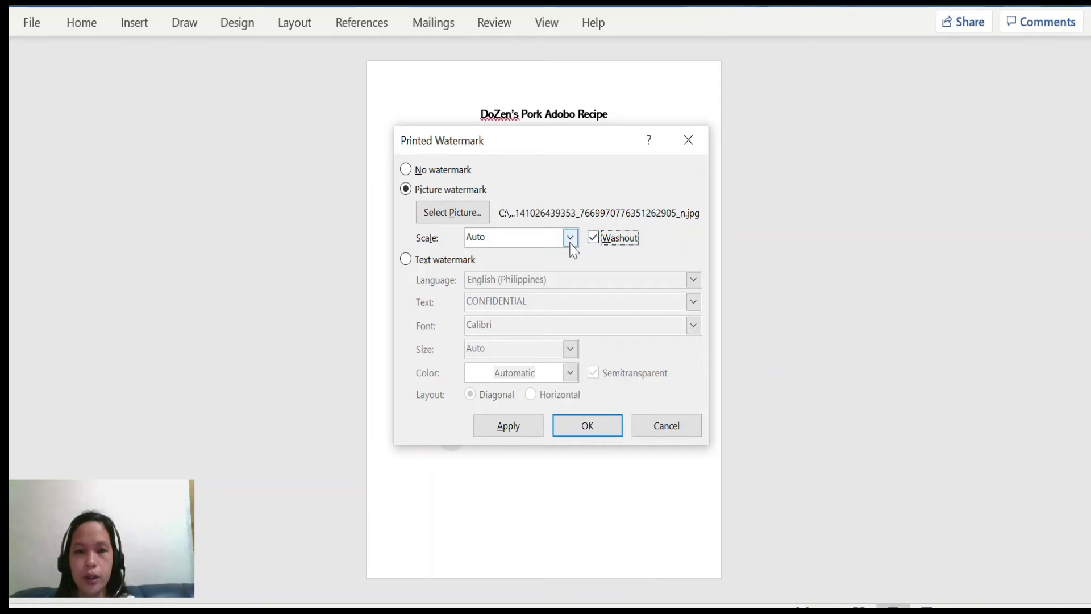
left_click(571, 239)
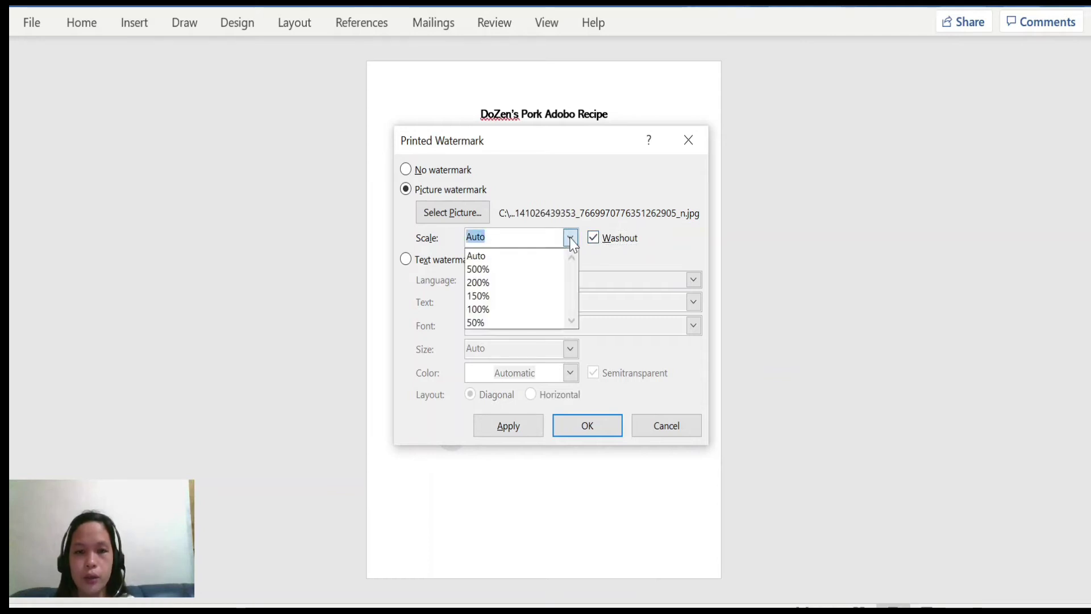
left_click(560, 323)
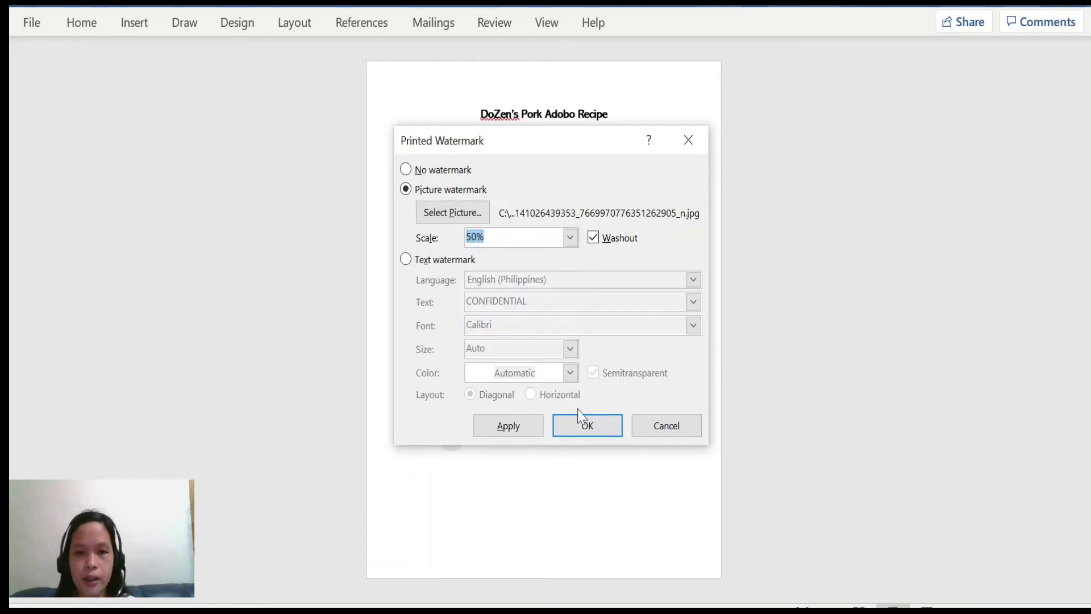
left_click(580, 433)
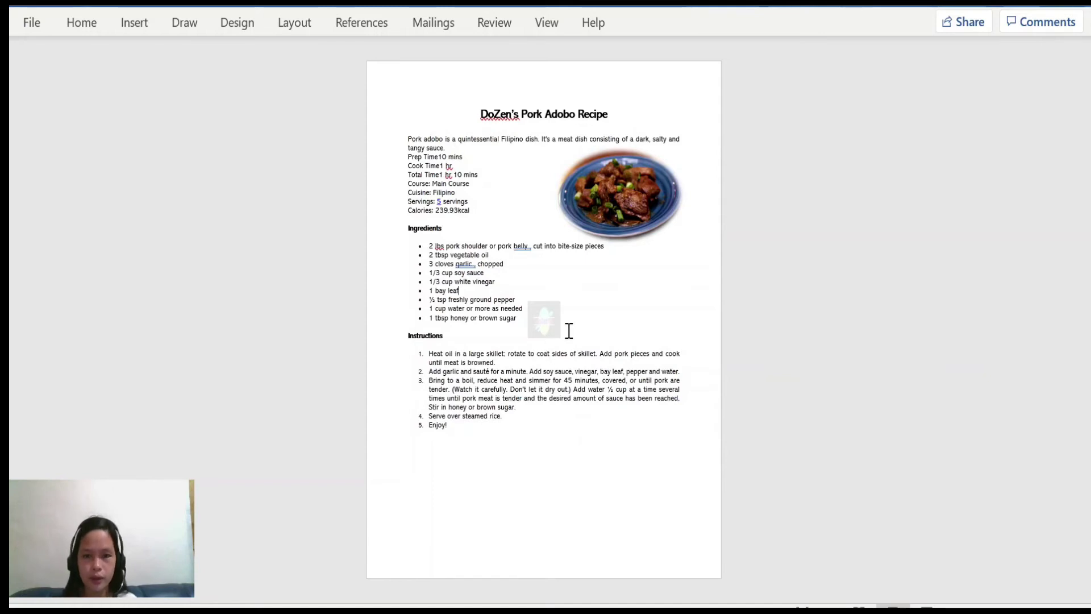
Step: Zoom in on the faded DoZenTV logo watermark and back out to the whole page
scroll(544, 318, "up", 3)
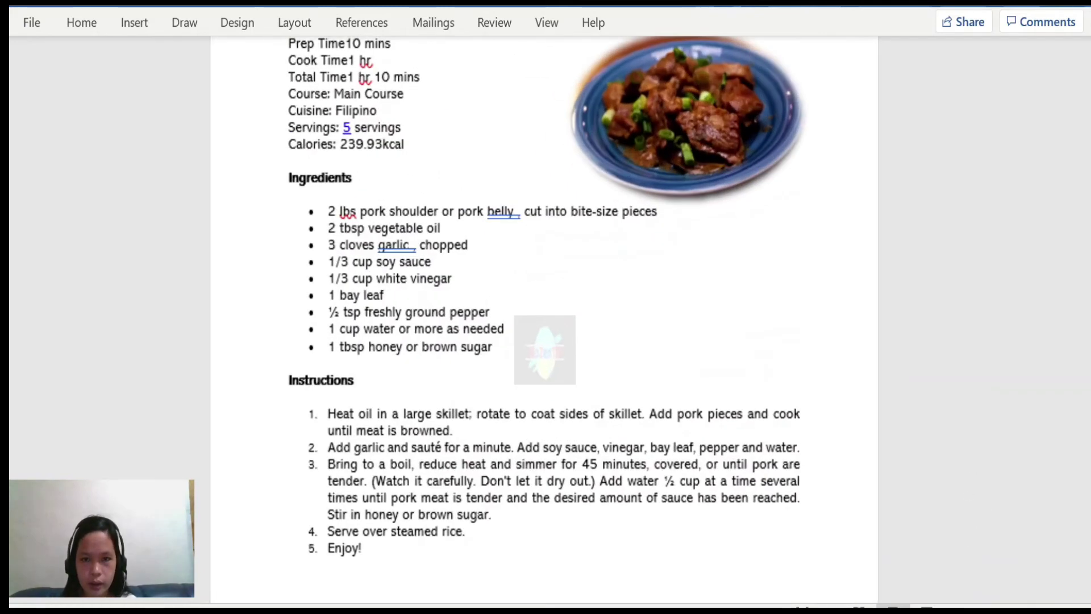
scroll(544, 318, "up", 3)
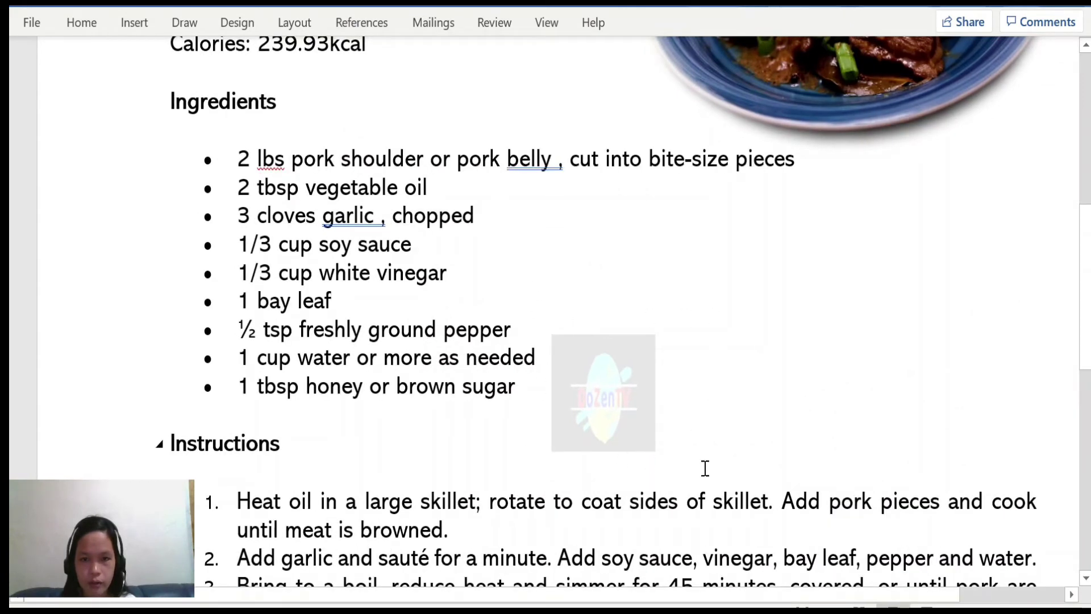
scroll(546, 312, "down", 10)
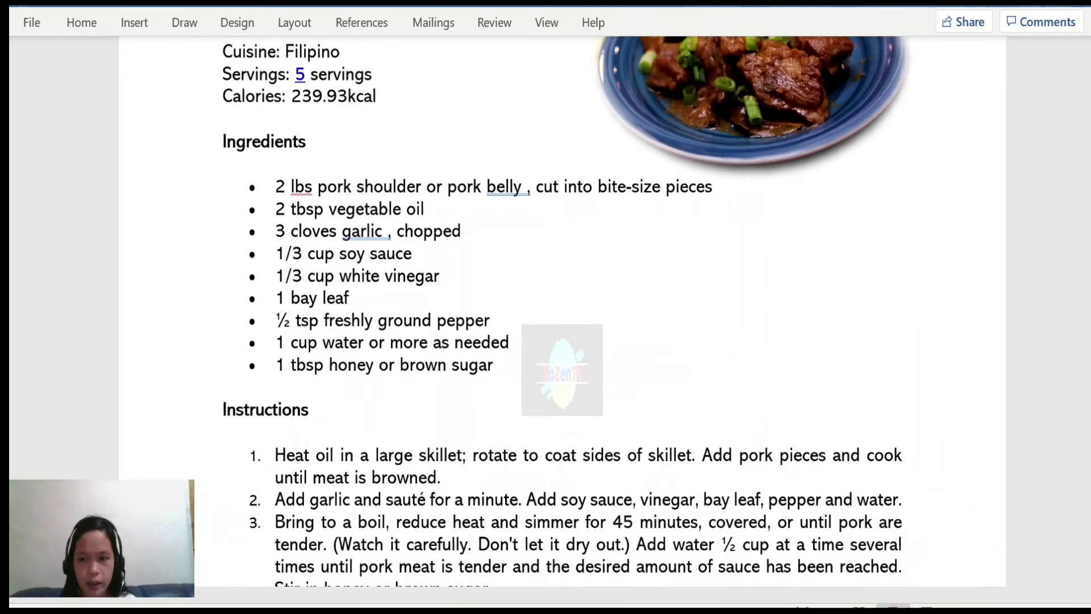
scroll(546, 313, "down", 5)
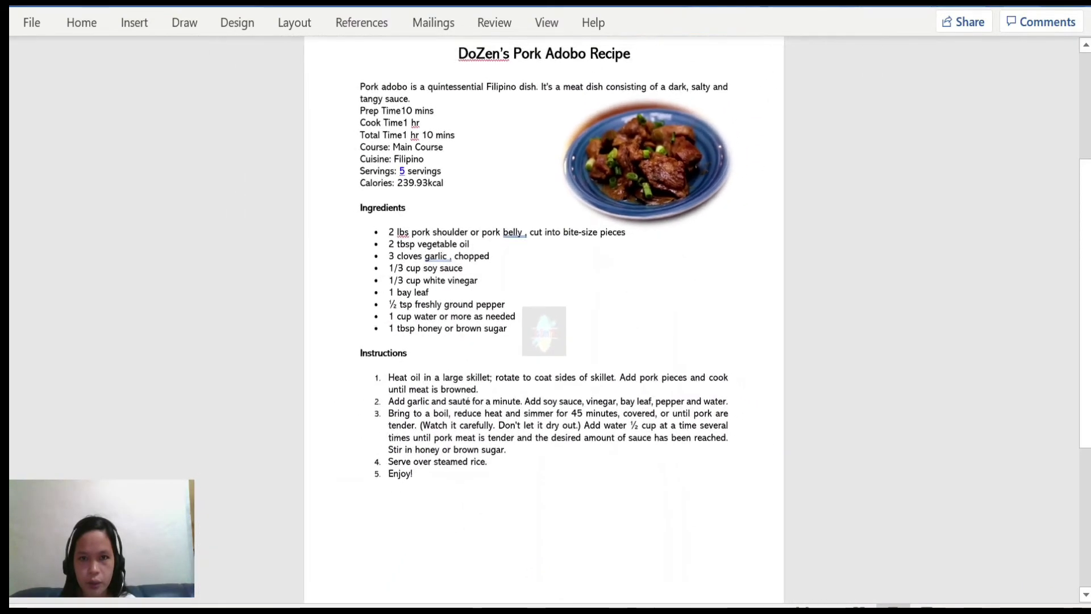
scroll(1087, 364, "up", 5)
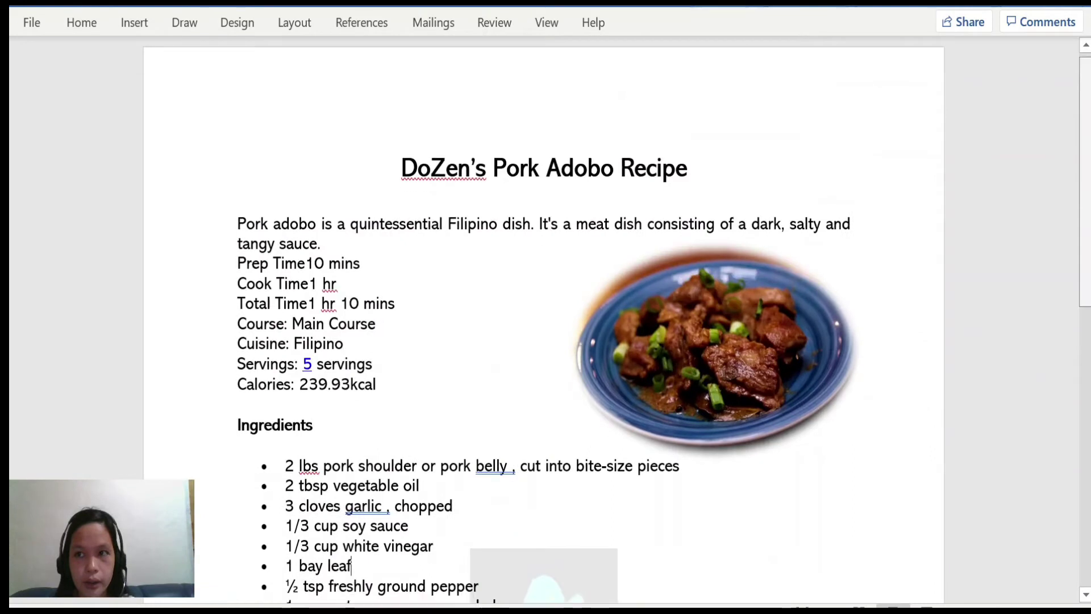
scroll(544, 318, "down", 6, "ctrl")
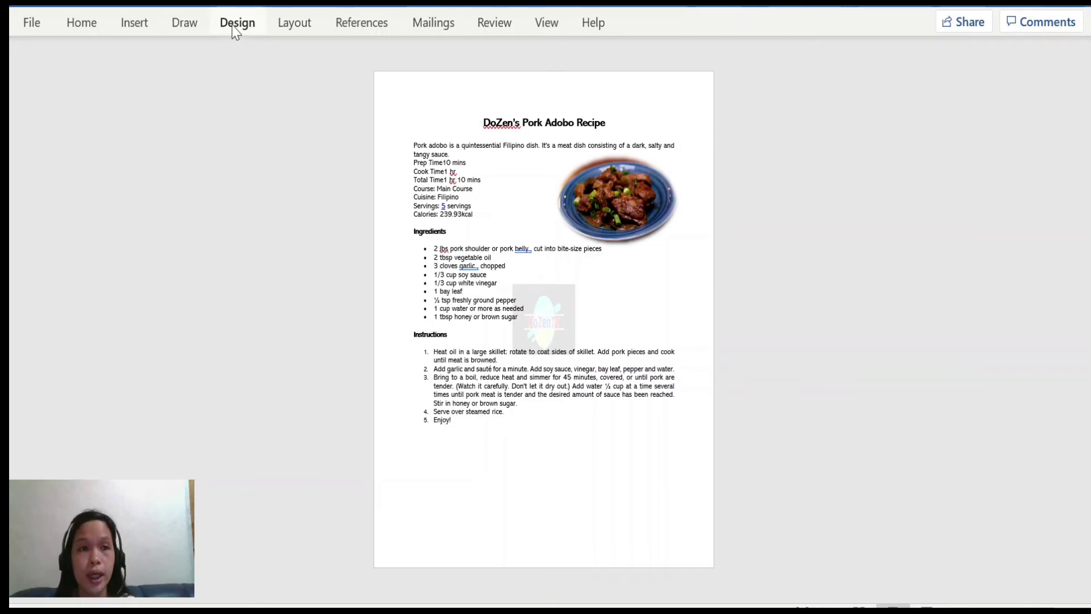
Step: Reopen the custom watermark settings and switch to a Text watermark
left_click(233, 26)
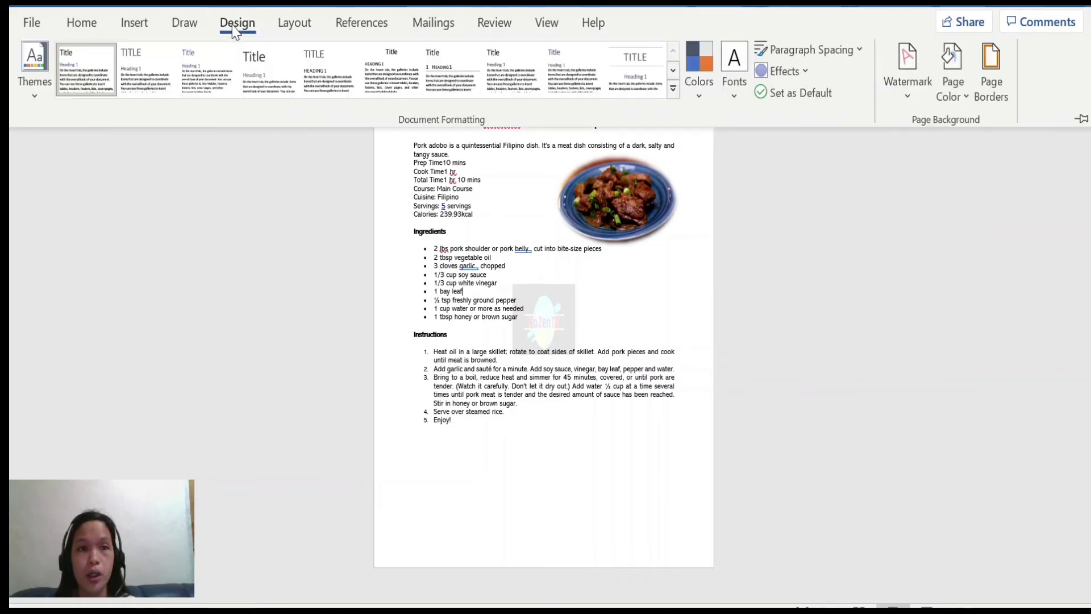
left_click(920, 100)
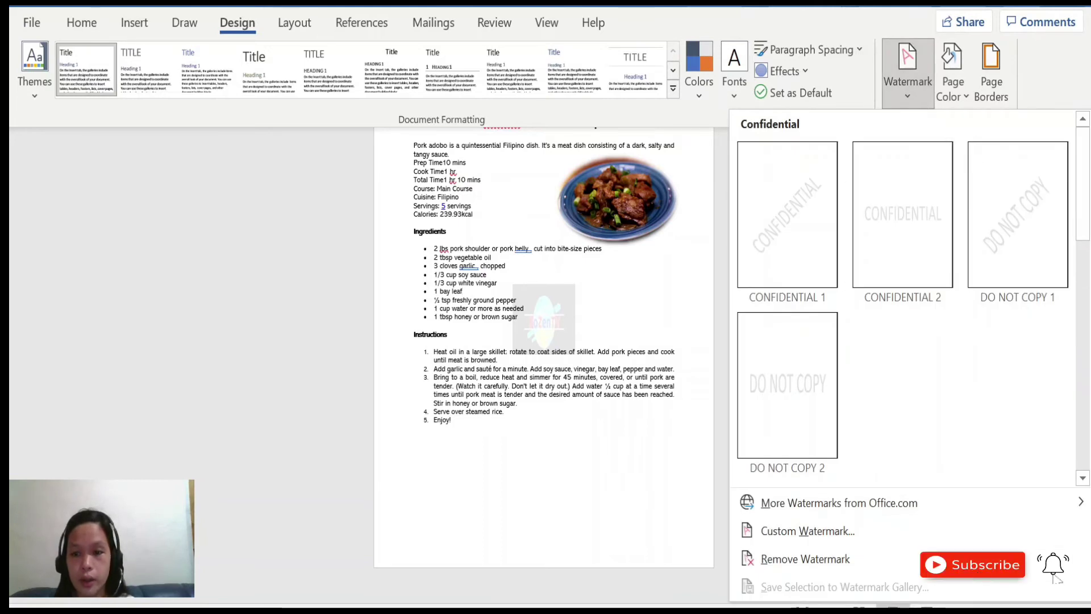
left_click(802, 532)
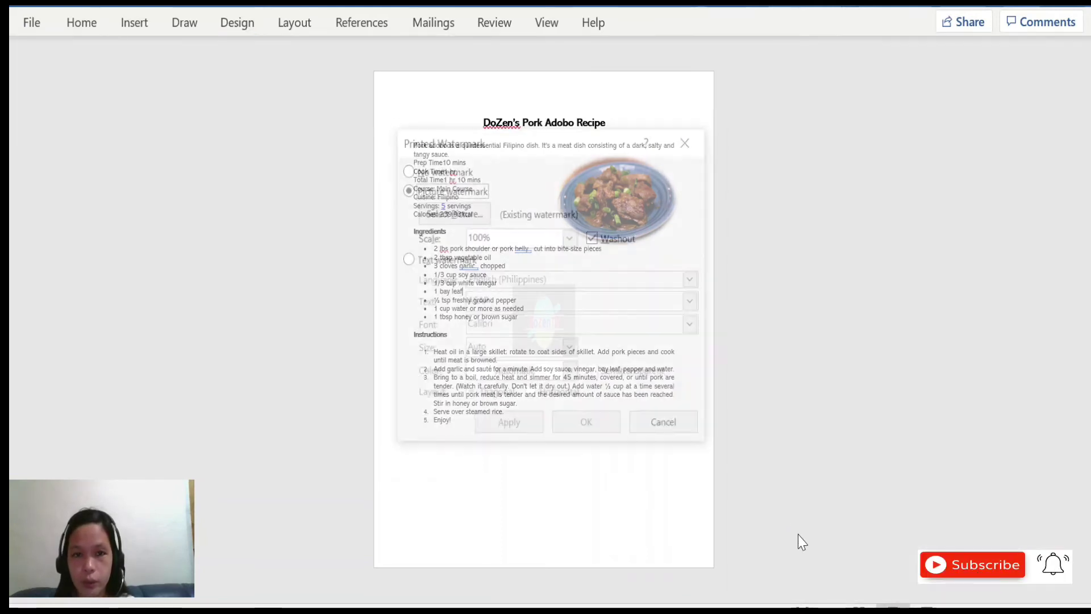
left_click(407, 190)
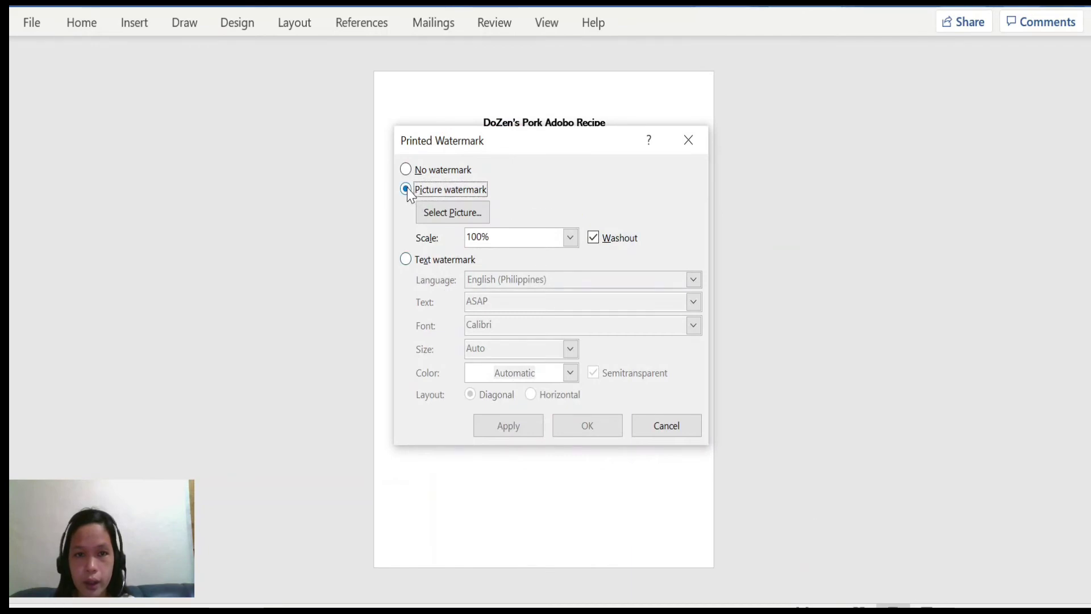
left_click(405, 260)
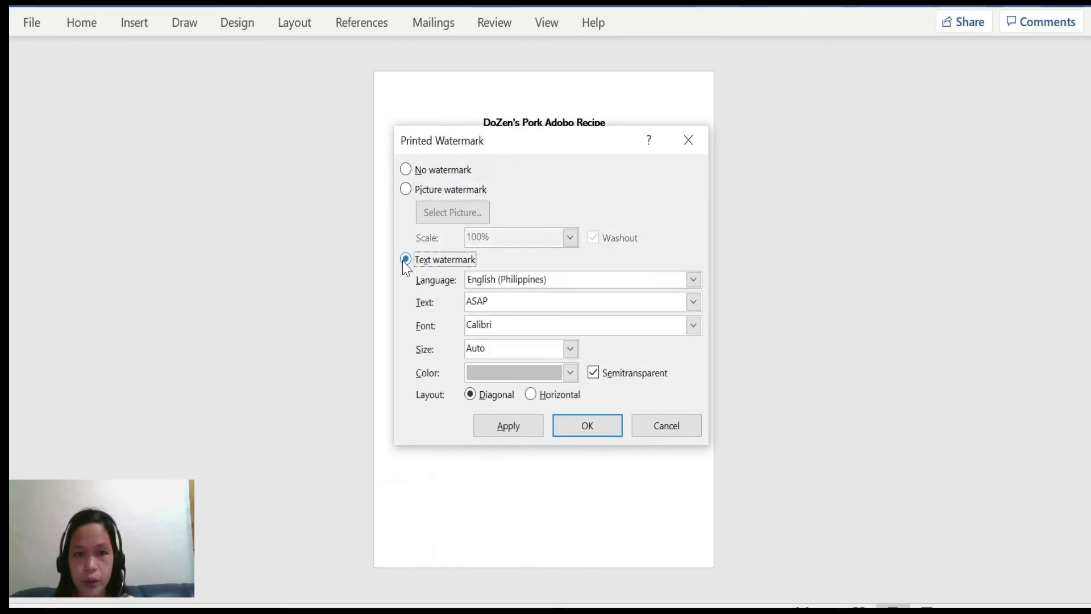
Step: Keep the language as English (Philippines) and select the ASAP wording for replacement
left_click(693, 280)
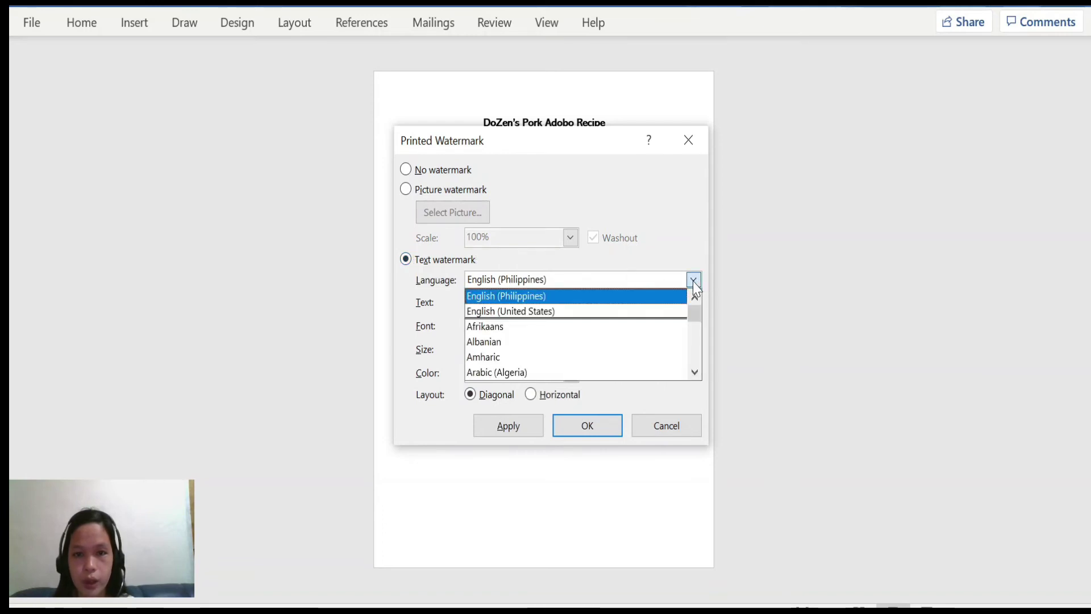
mouse_move(694, 308)
left_mouse_down()
mouse_move(696, 363)
mouse_move(699, 310)
left_mouse_up()
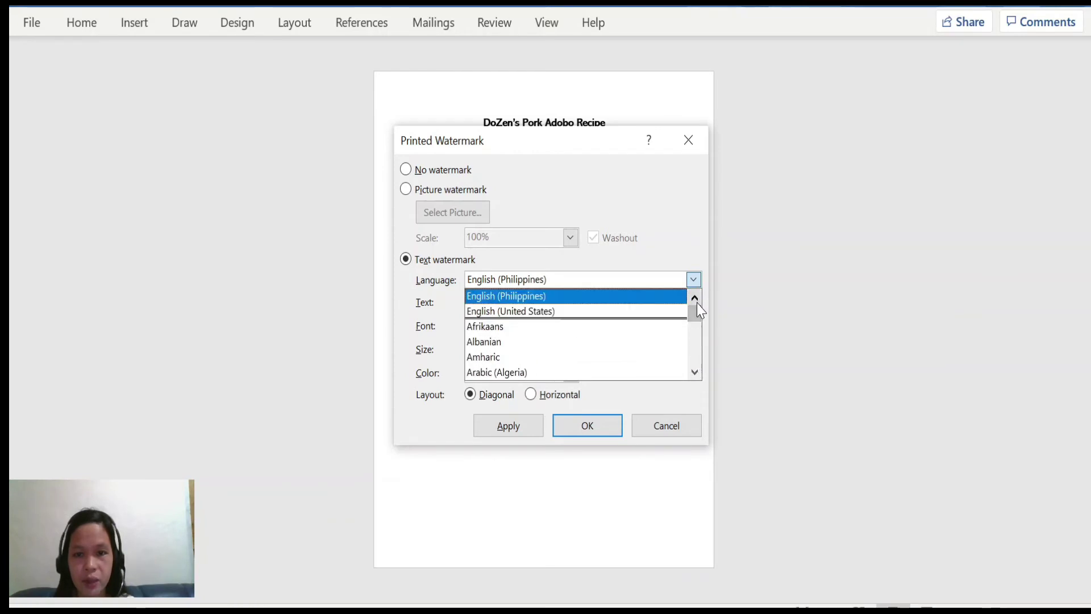
left_click(614, 296)
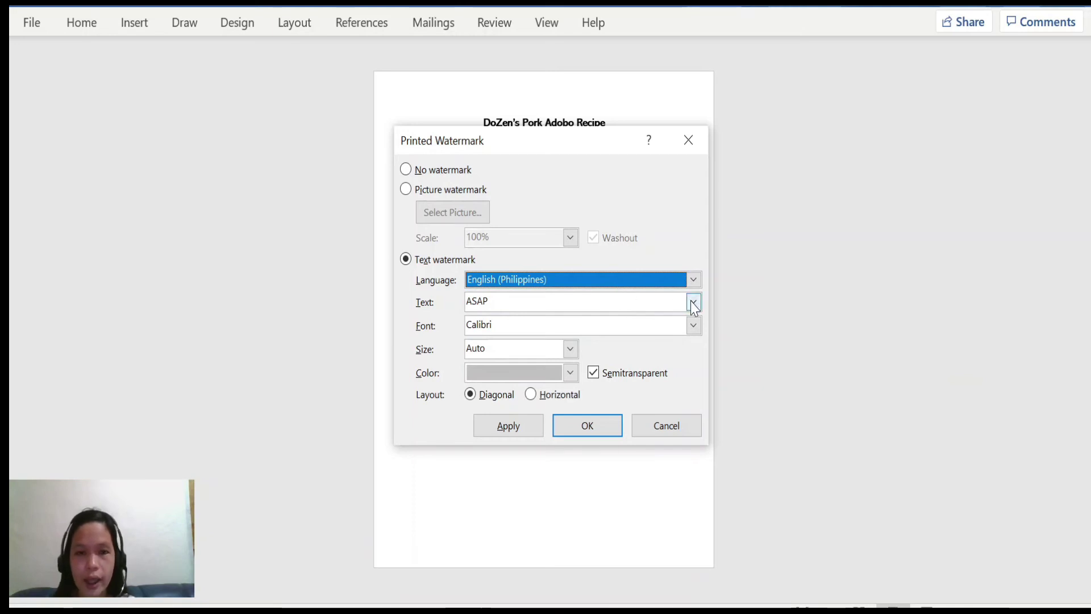
left_click(604, 299)
left_click_drag(503, 301, 453, 301)
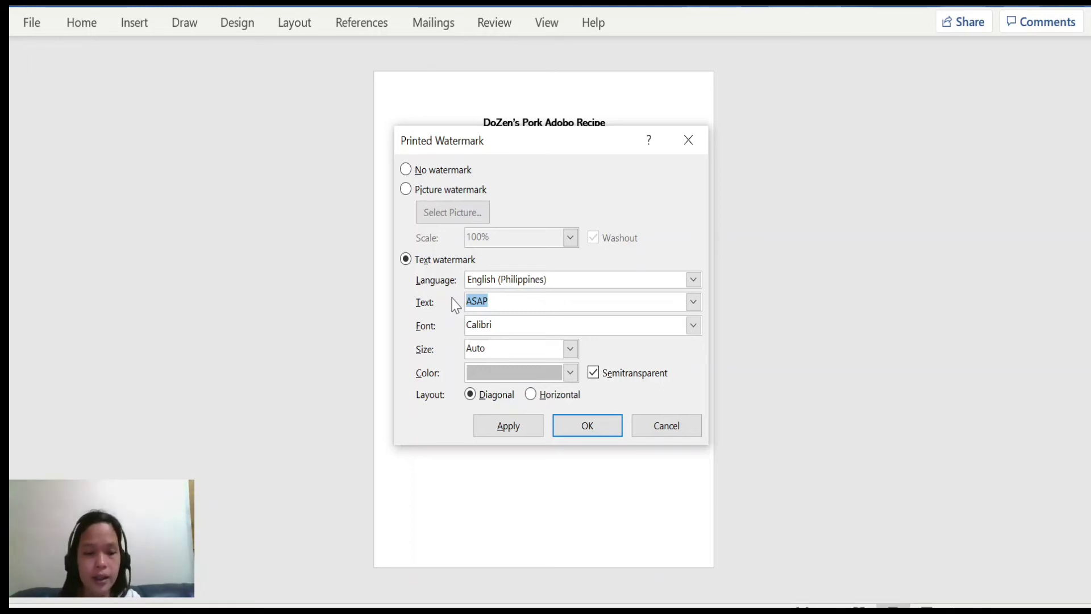
Step: Enter DoZenTV as the watermark text, in Euphemia at size 80
type("DoZenTV")
left_click(693, 325)
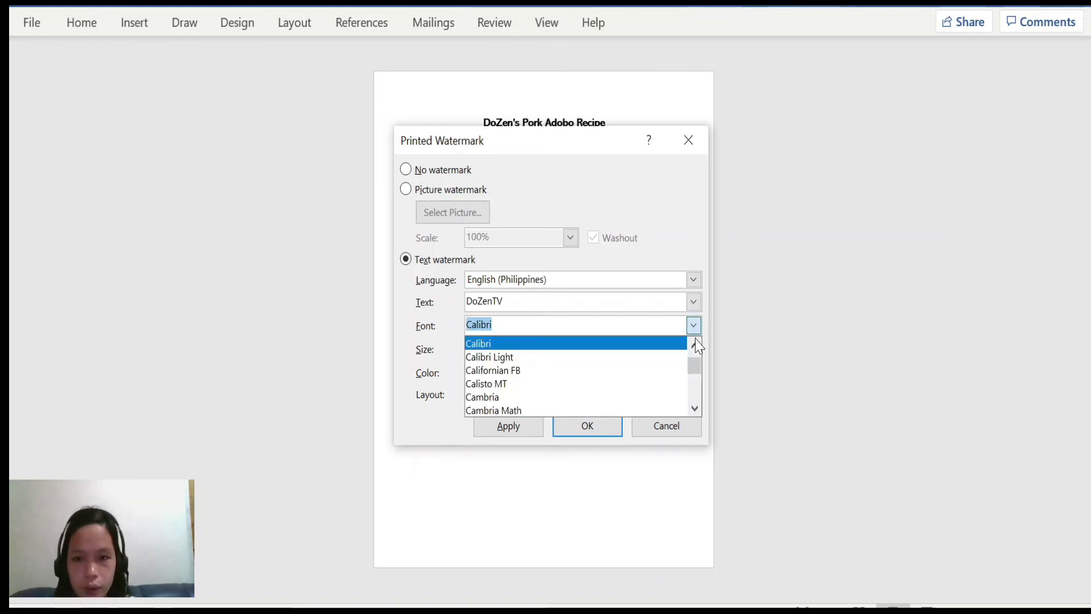
left_click_drag(696, 370, 695, 399)
left_click(570, 348)
left_click_drag(572, 386, 576, 408)
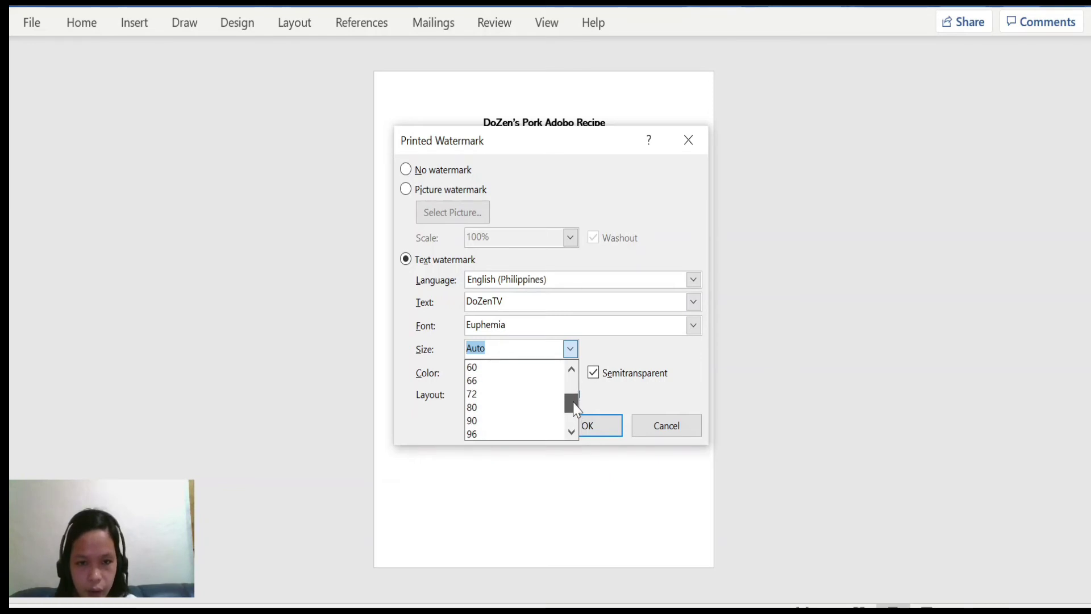
left_click(529, 407)
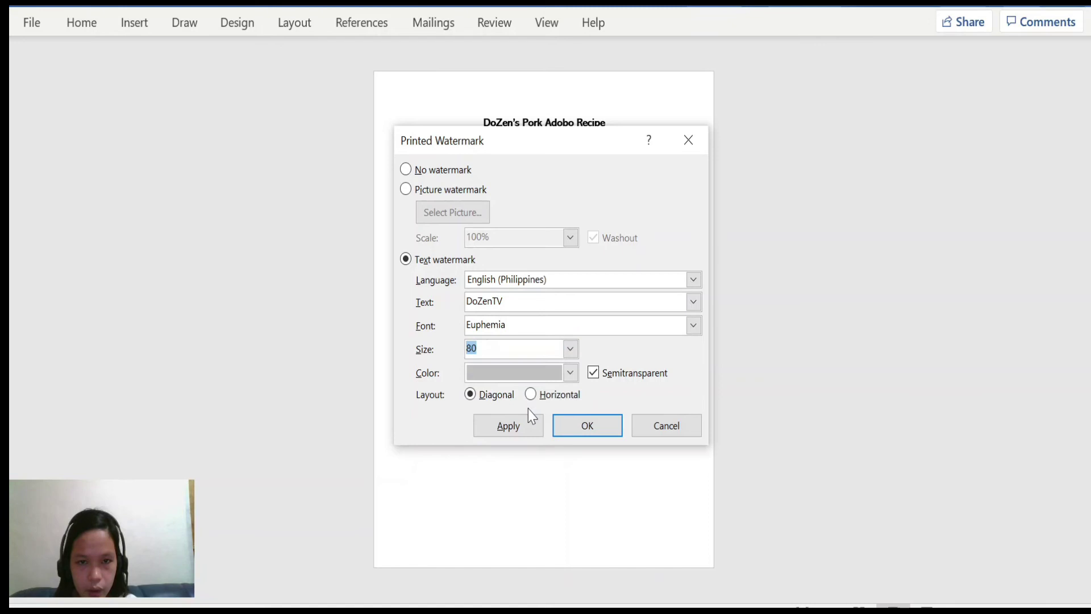
Step: Choose a blue from More Colors as the watermark text colour
left_click(571, 374)
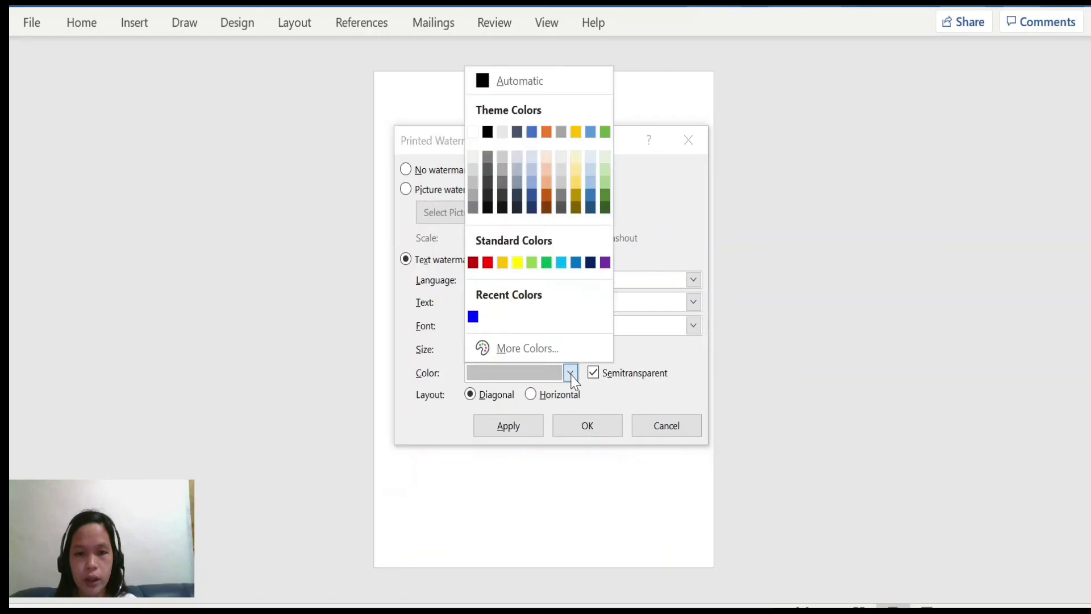
left_click(529, 348)
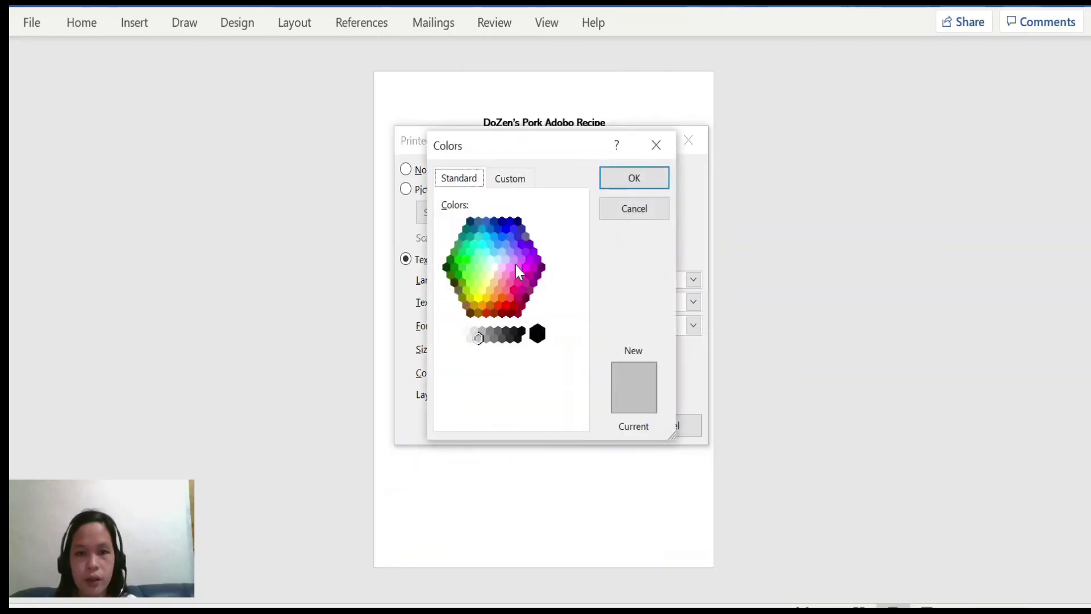
left_click(505, 228)
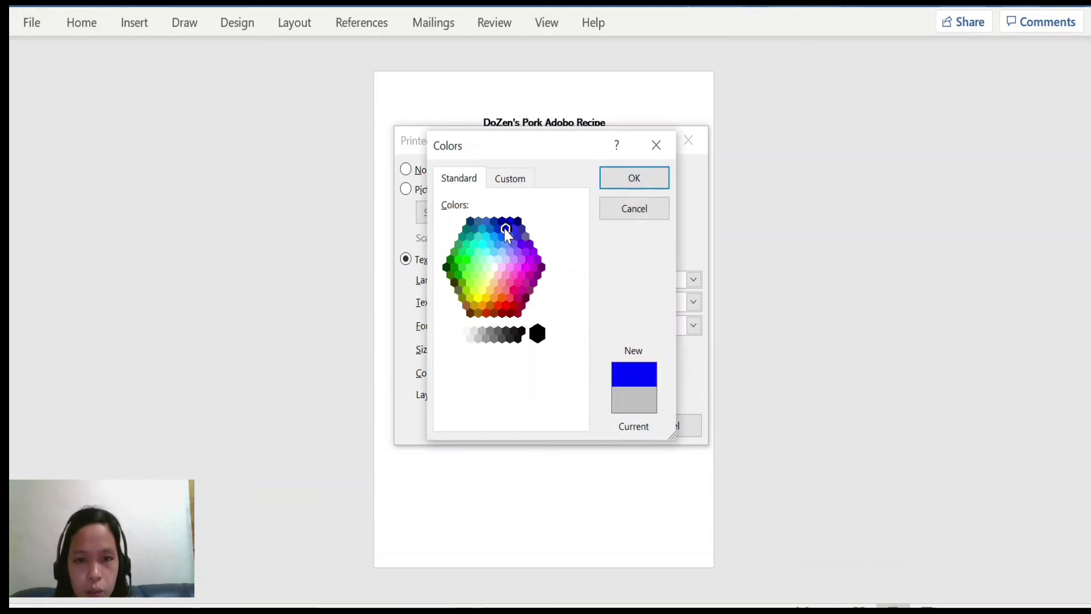
left_click(635, 182)
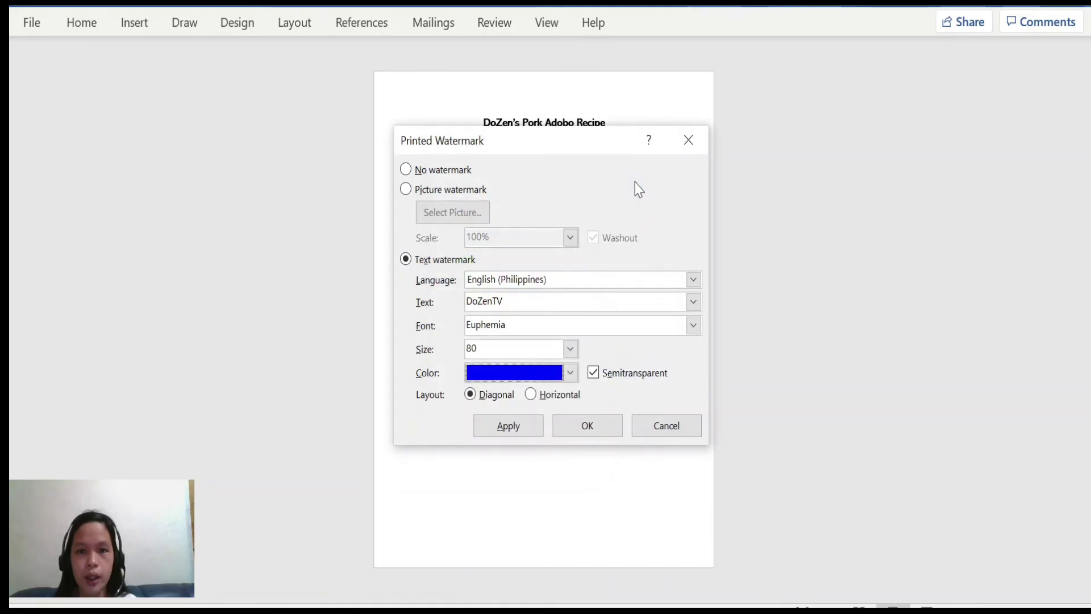
Step: Keep Semitransparent on, choose Horizontal layout, and apply the DoZenTV watermark
left_click(595, 375)
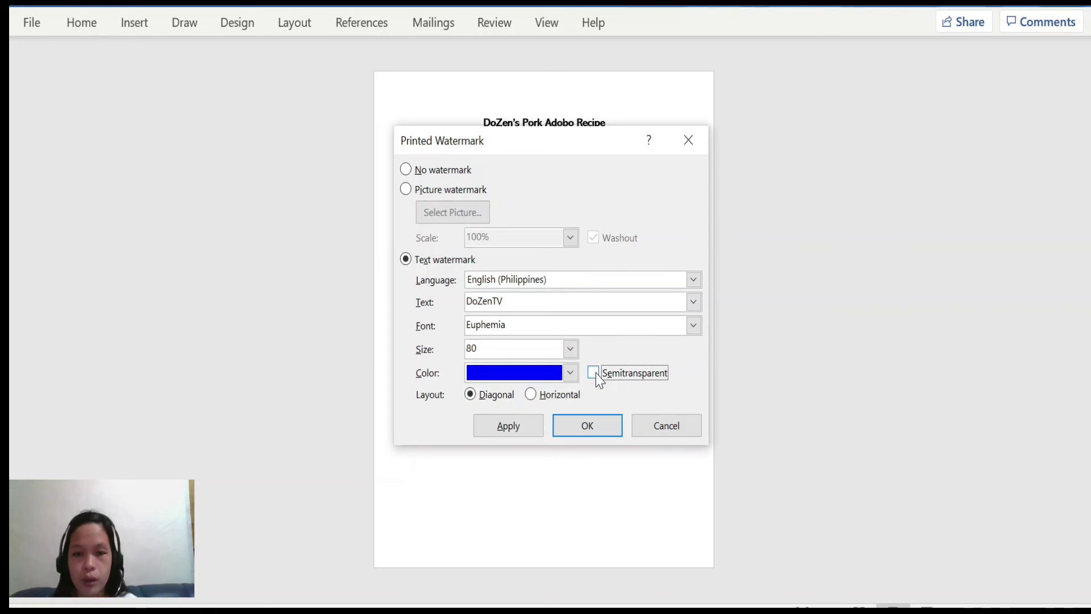
left_click(597, 375)
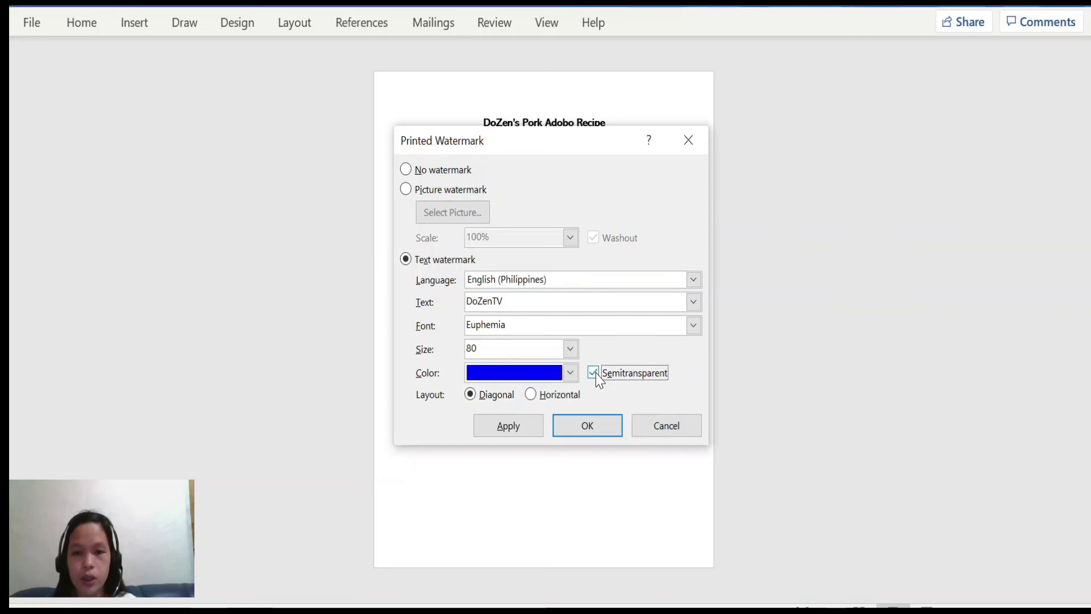
left_click(530, 395)
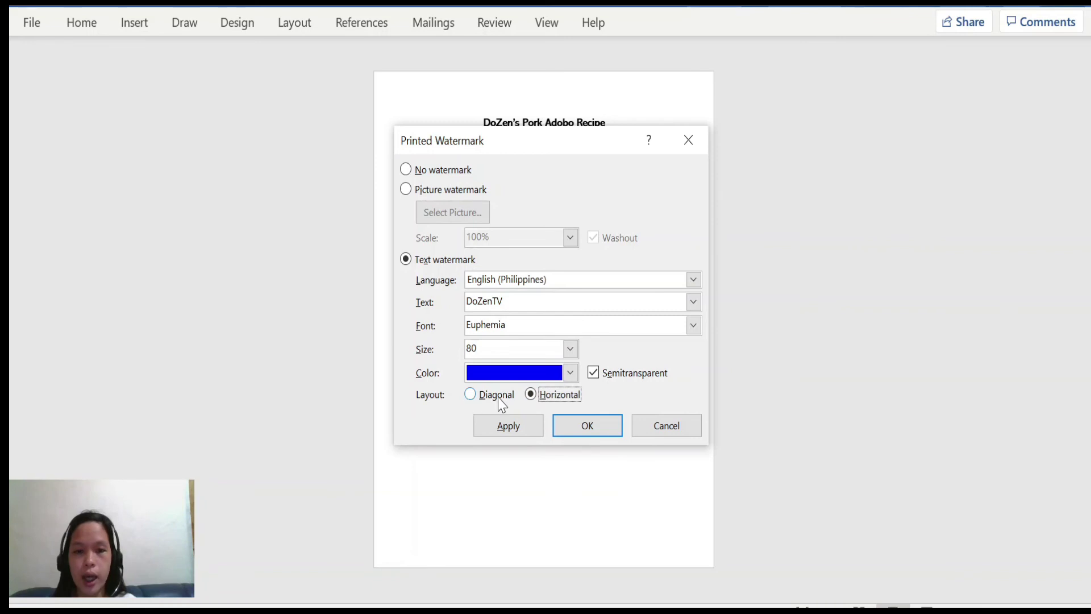
left_click(594, 431)
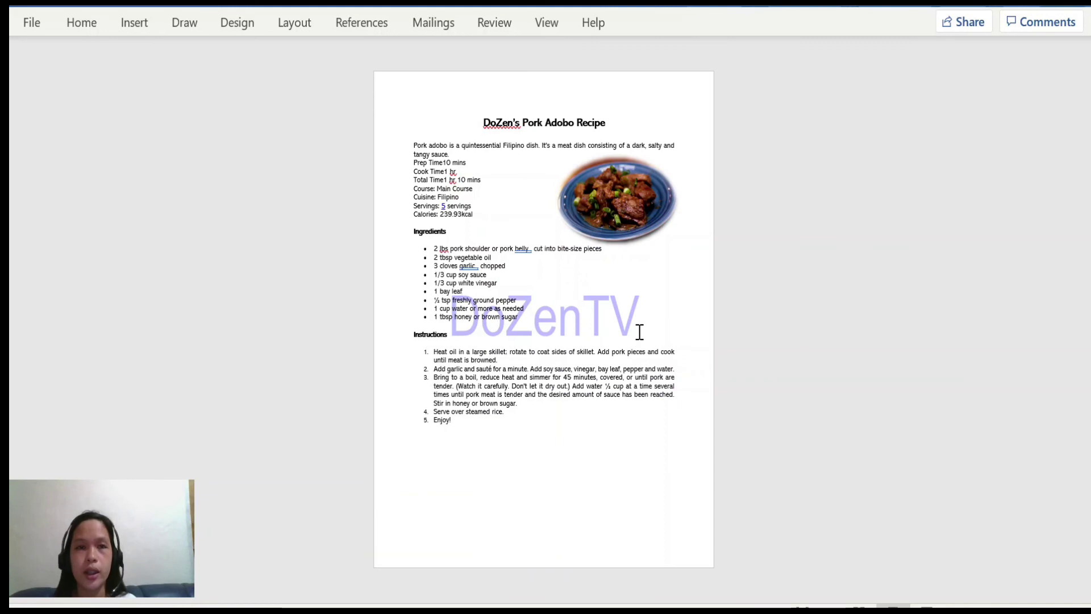
Step: Show the Design ribbon's page background options above the watermarked recipe
left_click(223, 29)
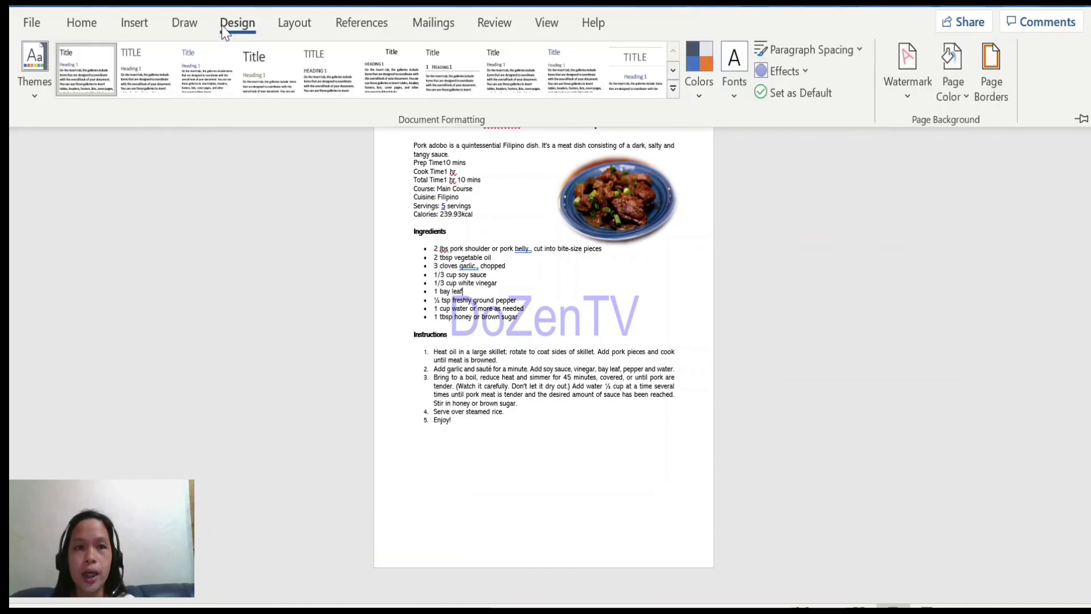
Step: Reopen the Printed Watermark dialog through Custom Watermark to edit the DoZenTV watermark
left_click(919, 99)
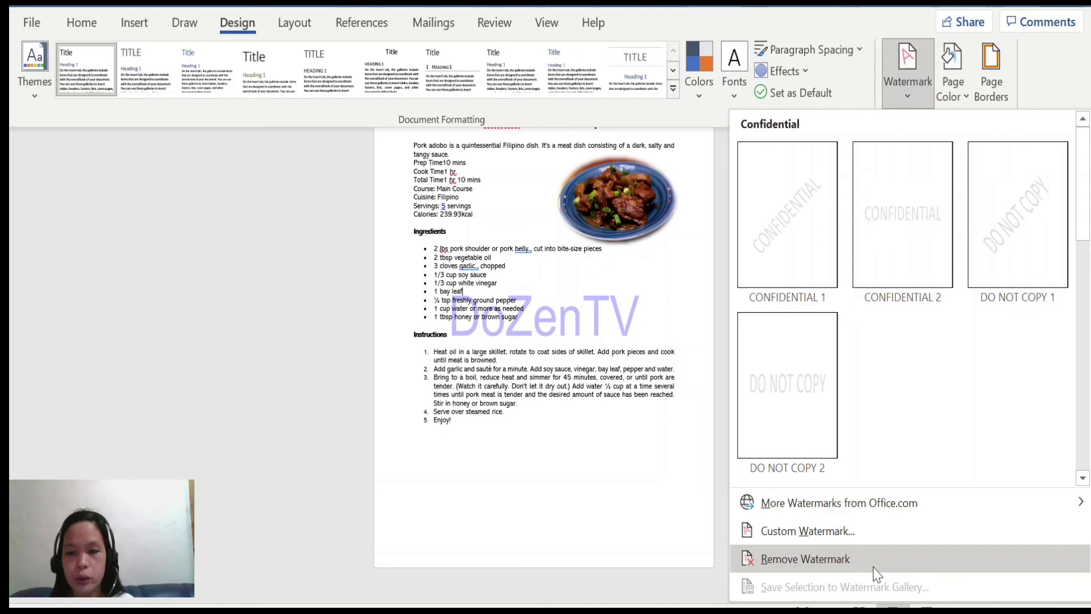
left_click(840, 538)
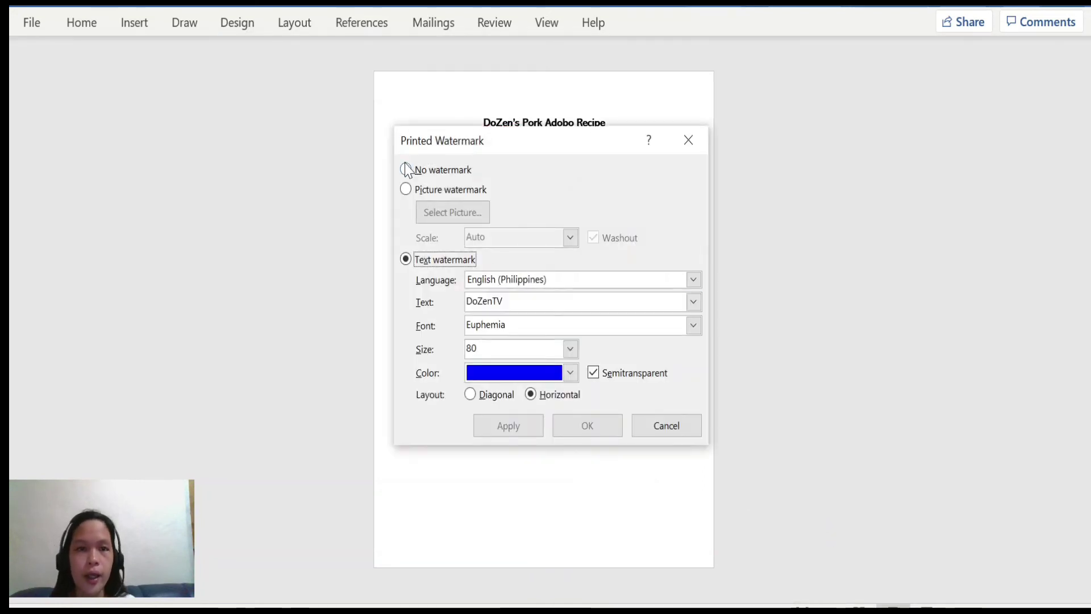
Step: Change the text watermark's wording from DoZenTV to DoZentv
left_click(406, 169)
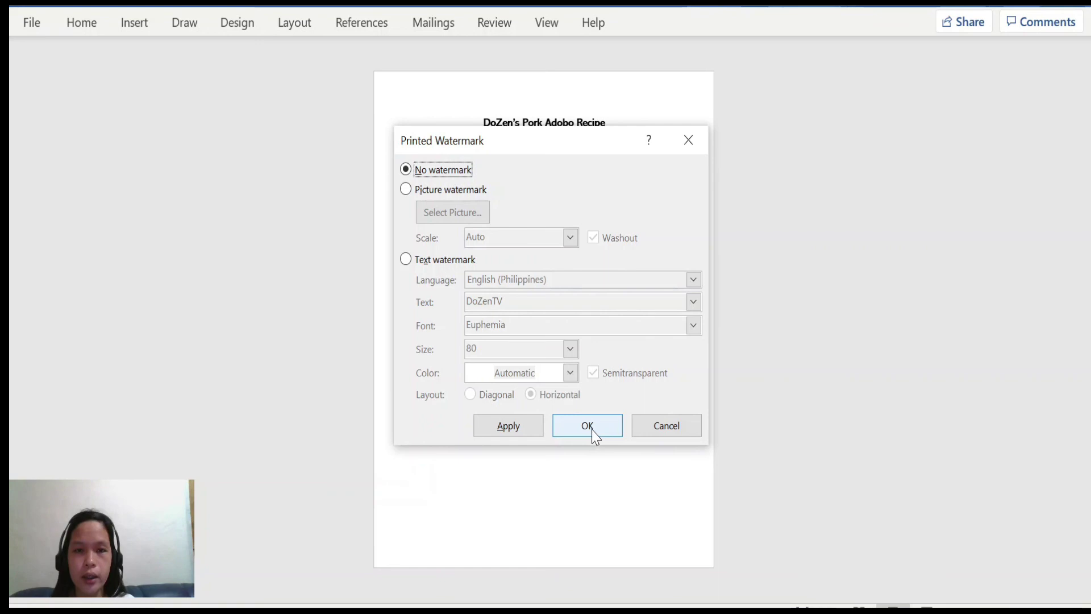
left_click(406, 261)
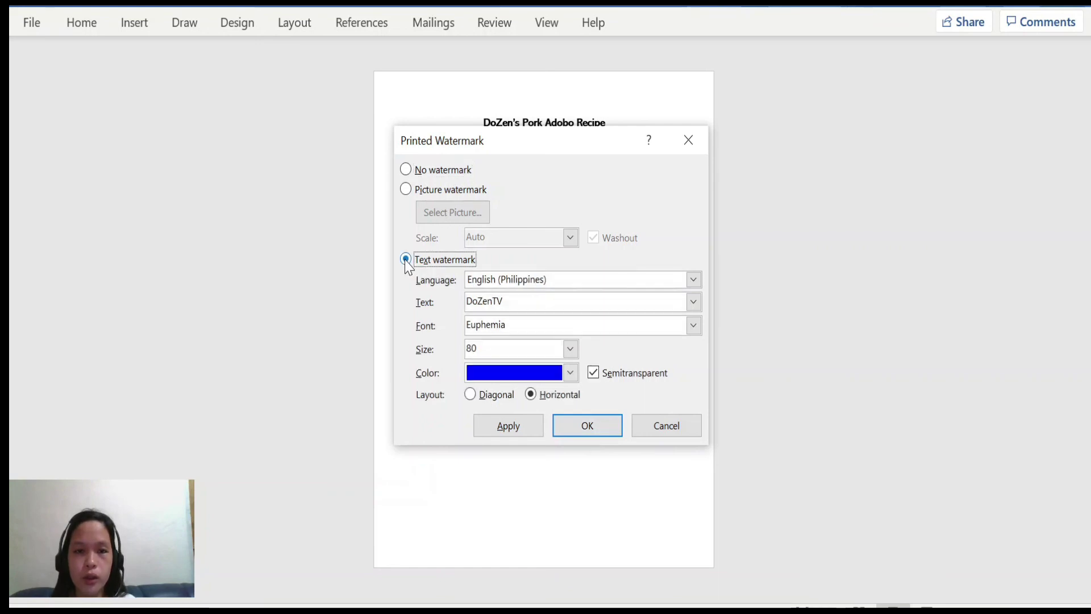
left_click(513, 301)
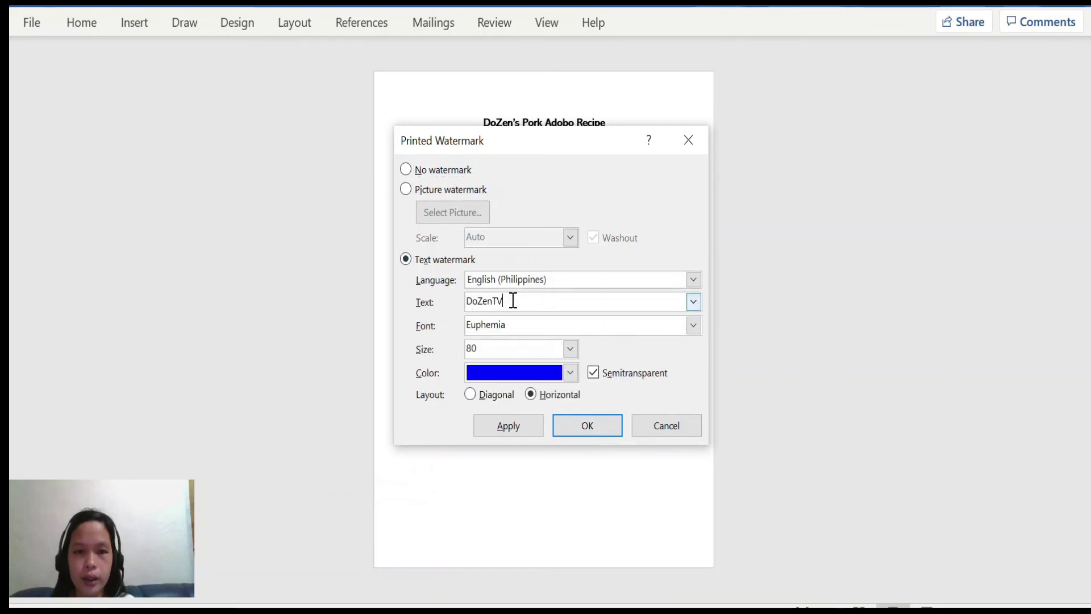
key("BackSpace")
key("BackSpace")
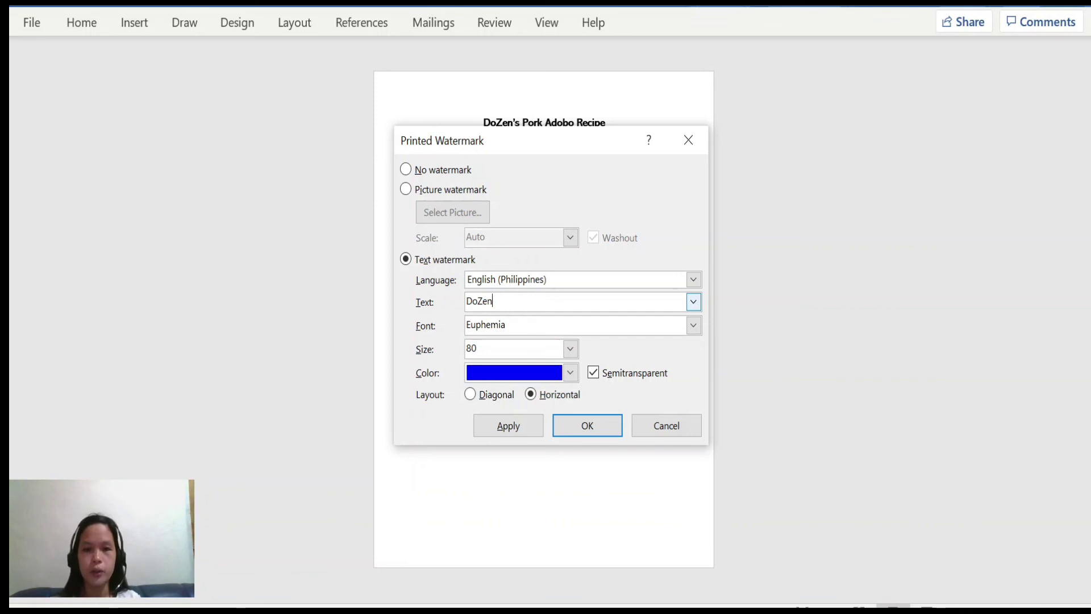
key("Caps_Lock")
type("tv")
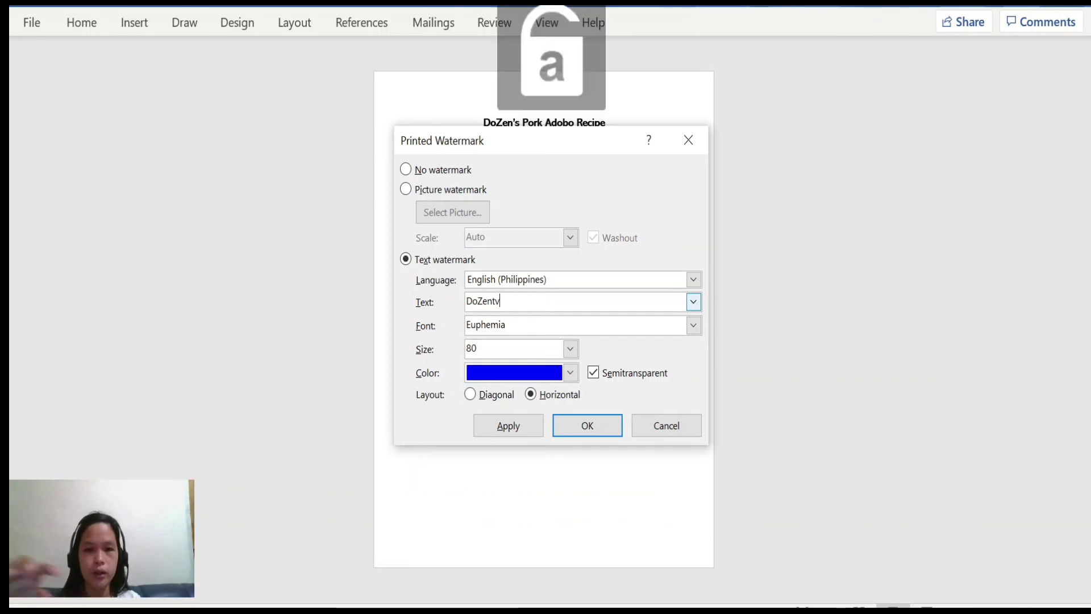
Step: Recolour the watermark to Standard Colors Green and apply it to the page
left_click(570, 372)
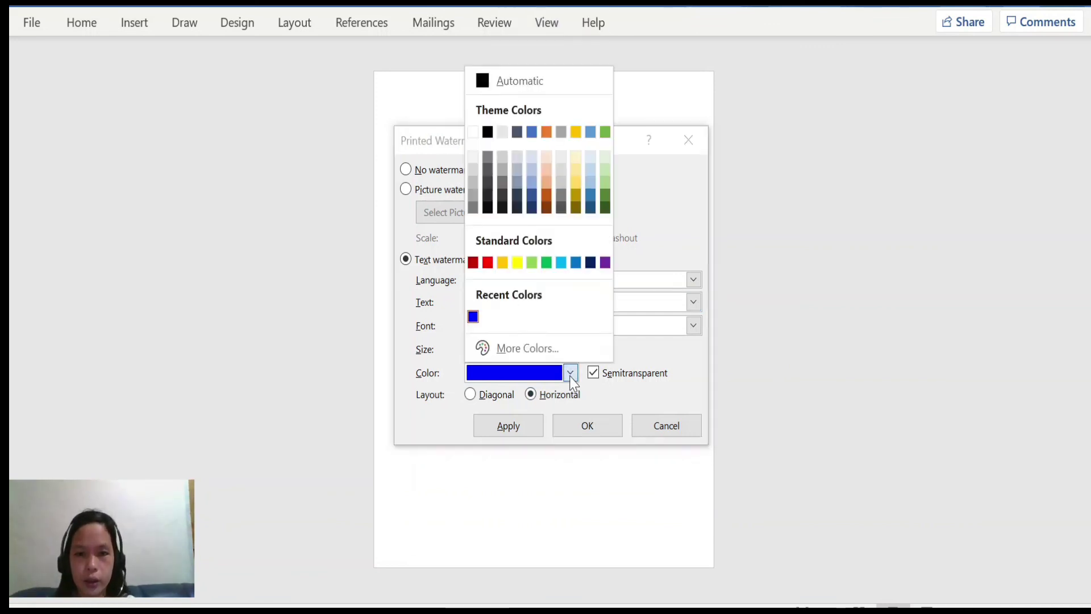
left_click(547, 262)
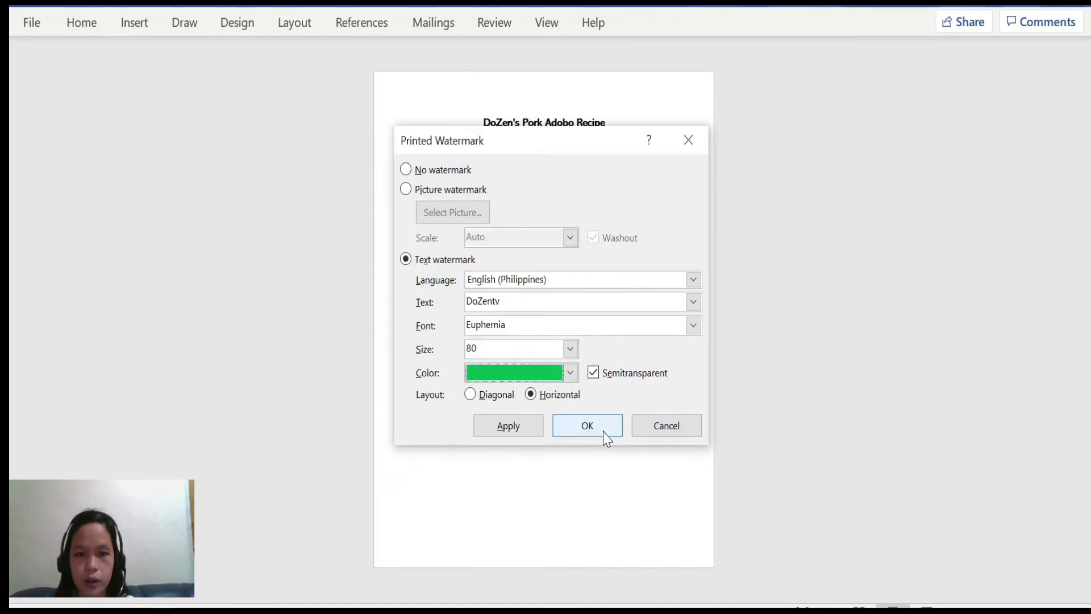
left_click(588, 426)
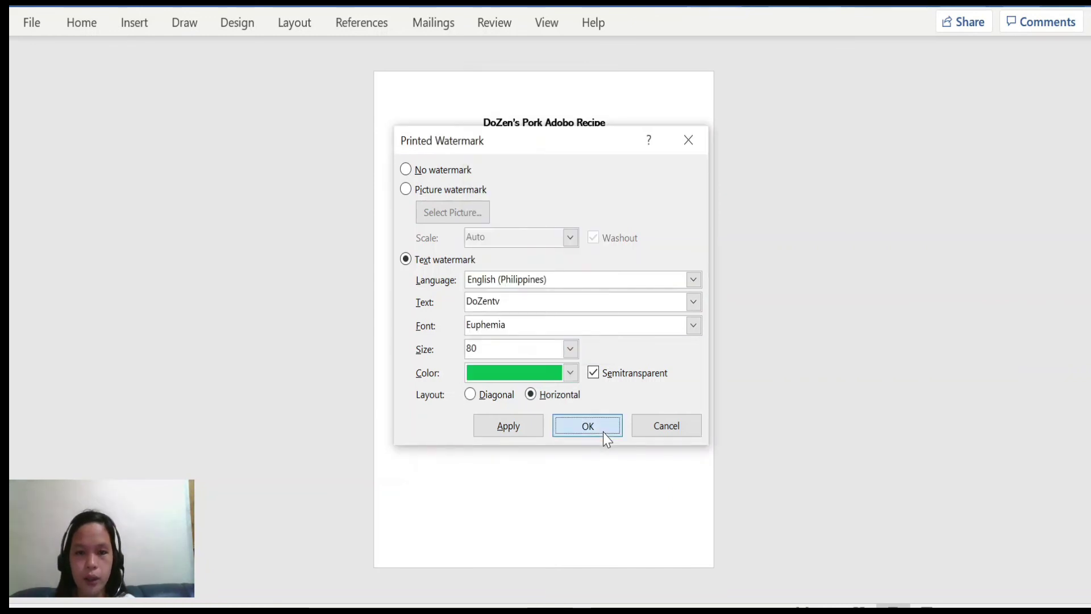